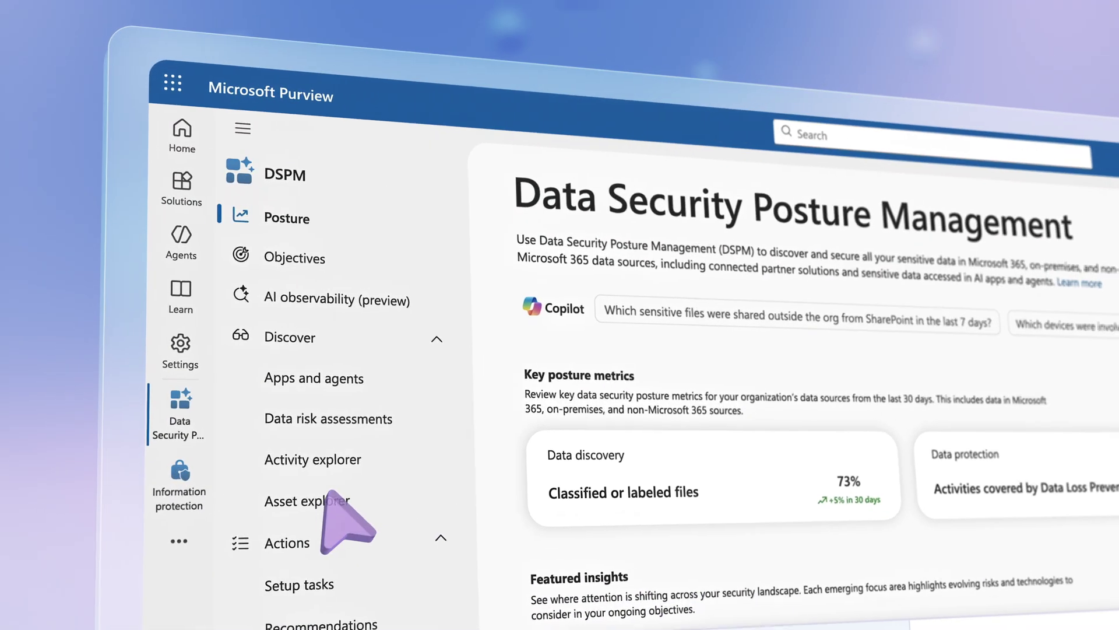
# Show non-Microsoft data source assets in Asset explorer and browse the list.
pyautogui.click(154, 271)
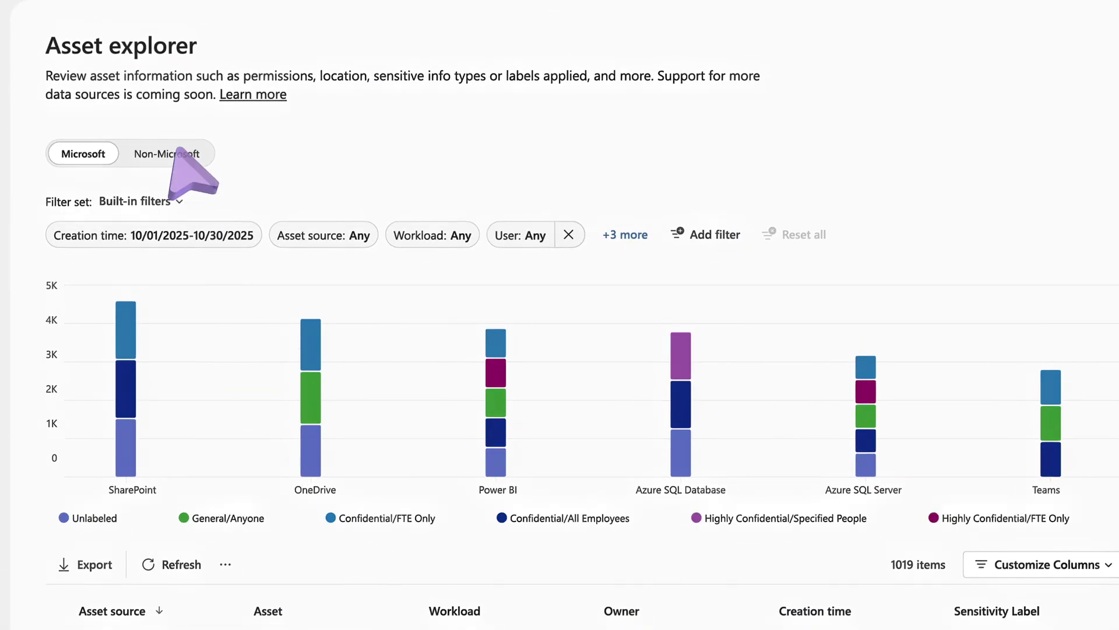
pyautogui.click(175, 153)
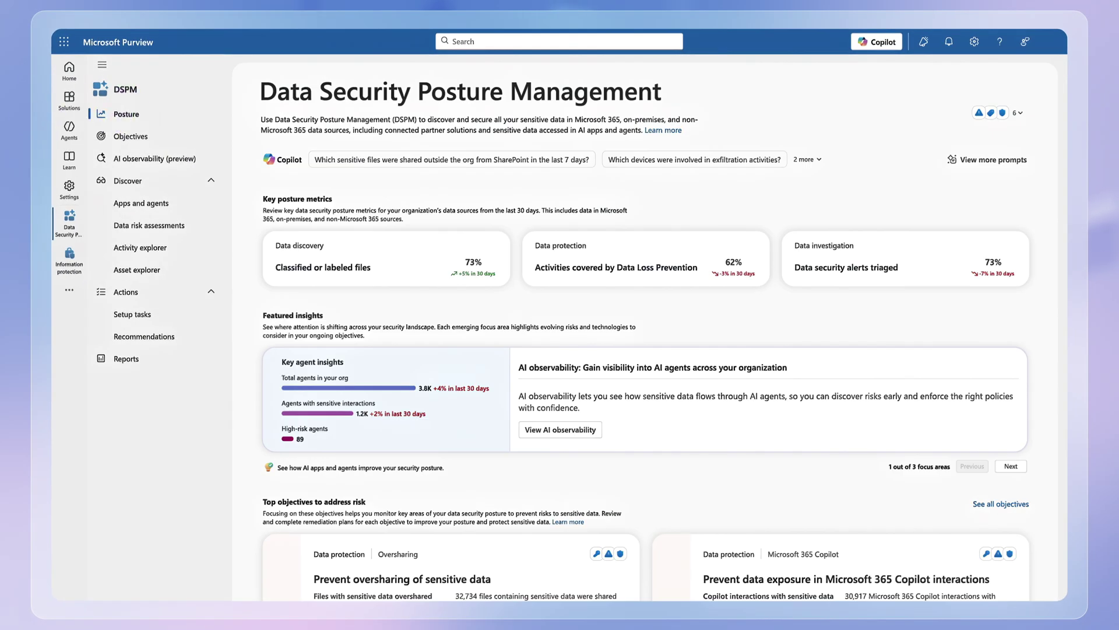
pyautogui.scroll(-7, 641, 327)
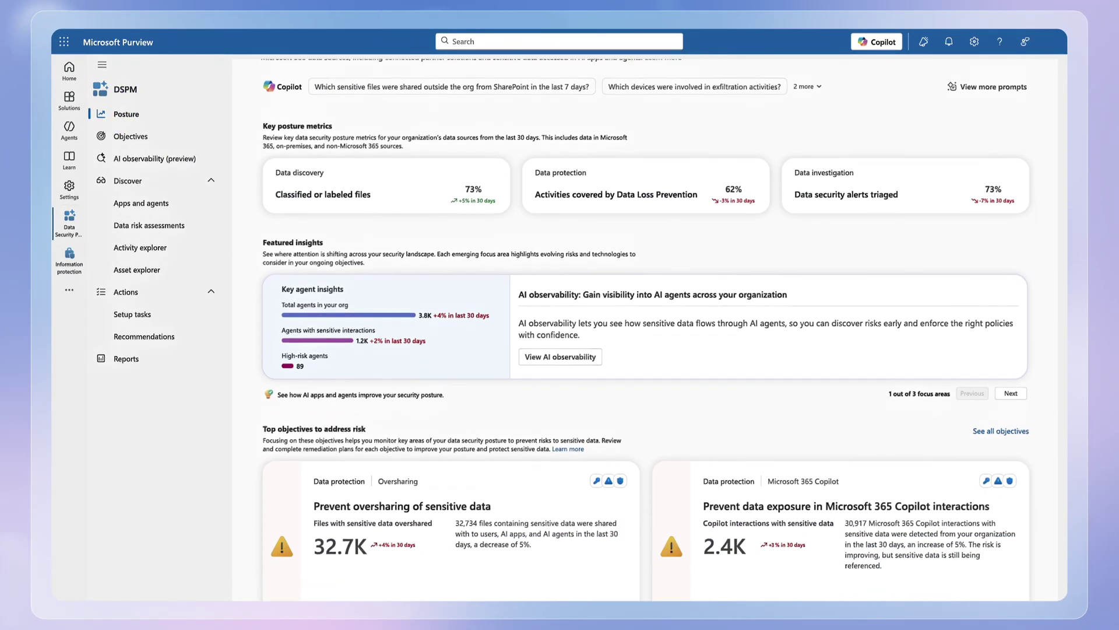
pyautogui.scroll(-3, 641, 326)
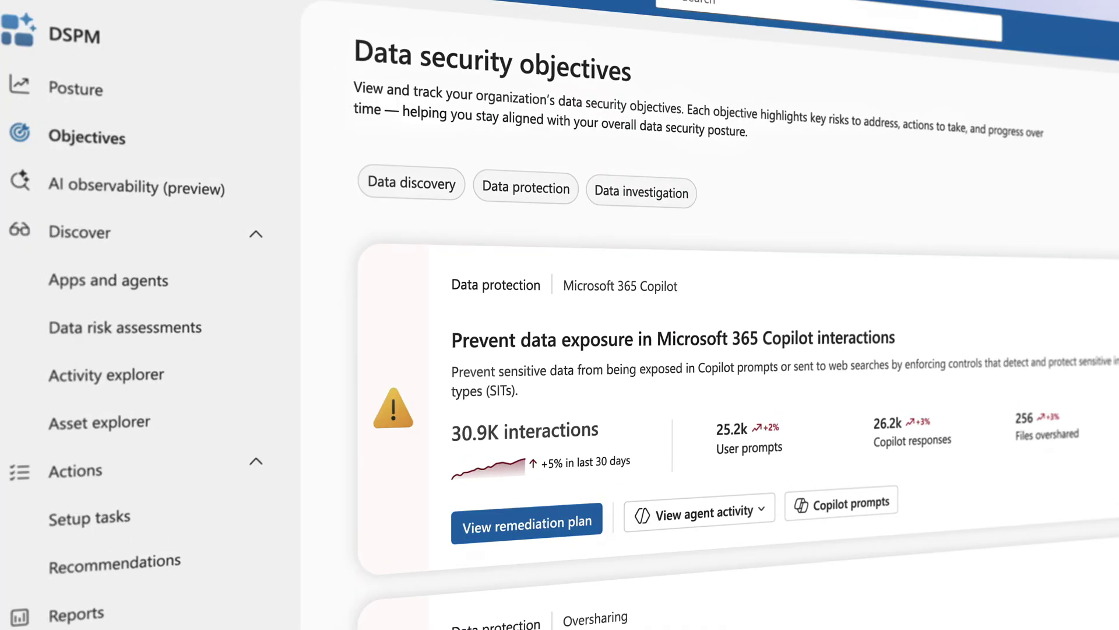
# Open the Copilot data exposure remediation plan and select its first recommended action.
pyautogui.click(532, 525)
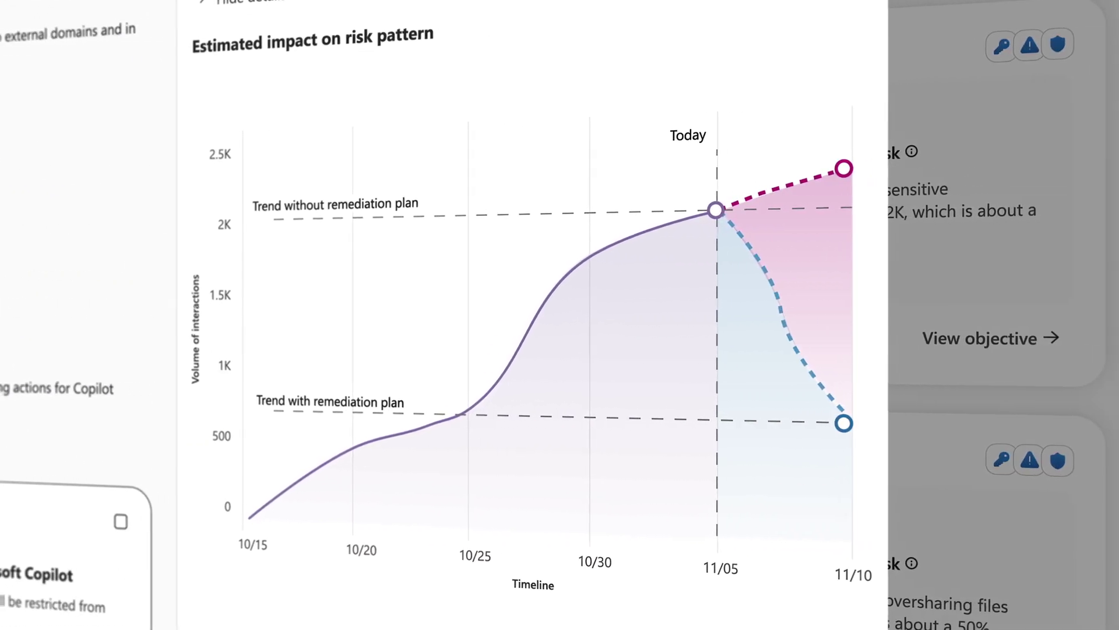
pyautogui.scroll(-12, 600, 528)
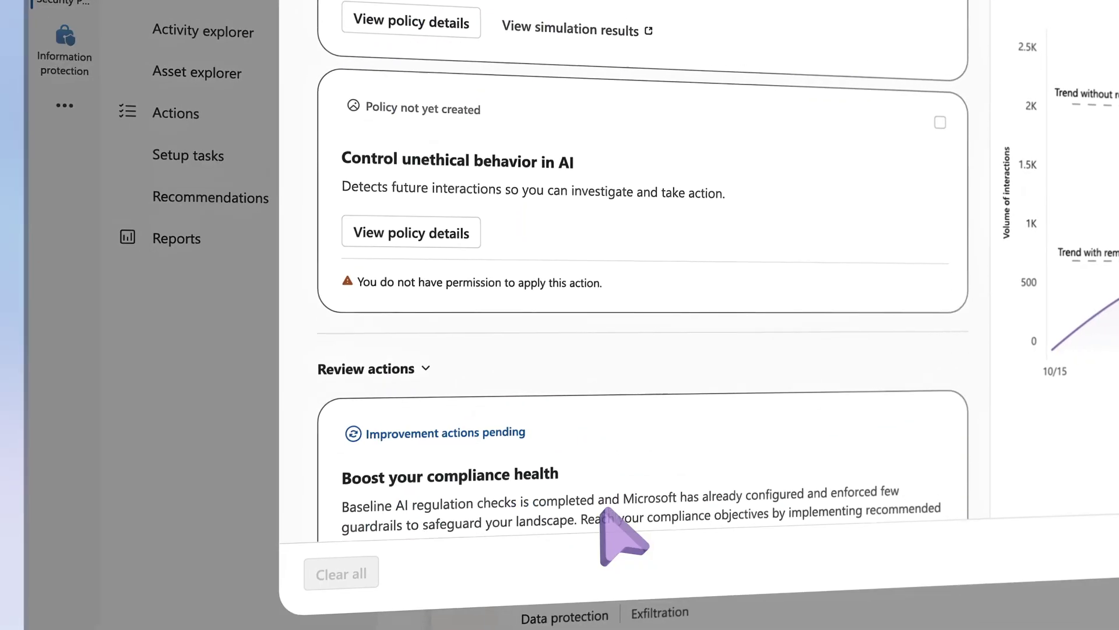
pyautogui.scroll(10, 617, 528)
pyautogui.scroll(3, 603, 510)
pyautogui.click(587, 421)
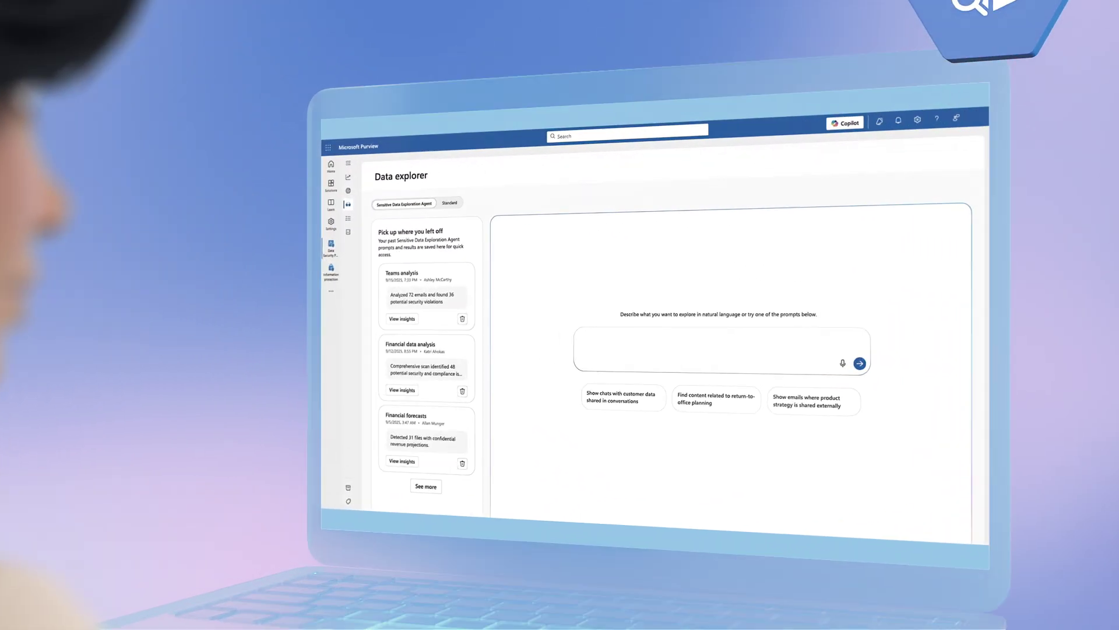
# Ask 'Find me the files containing product details and roadmap', view Zava Procurement Agent, then open Auto-labeling policy coverage.
pyautogui.write('Find me the files containing product details and roadmap items related to Project Nebula')
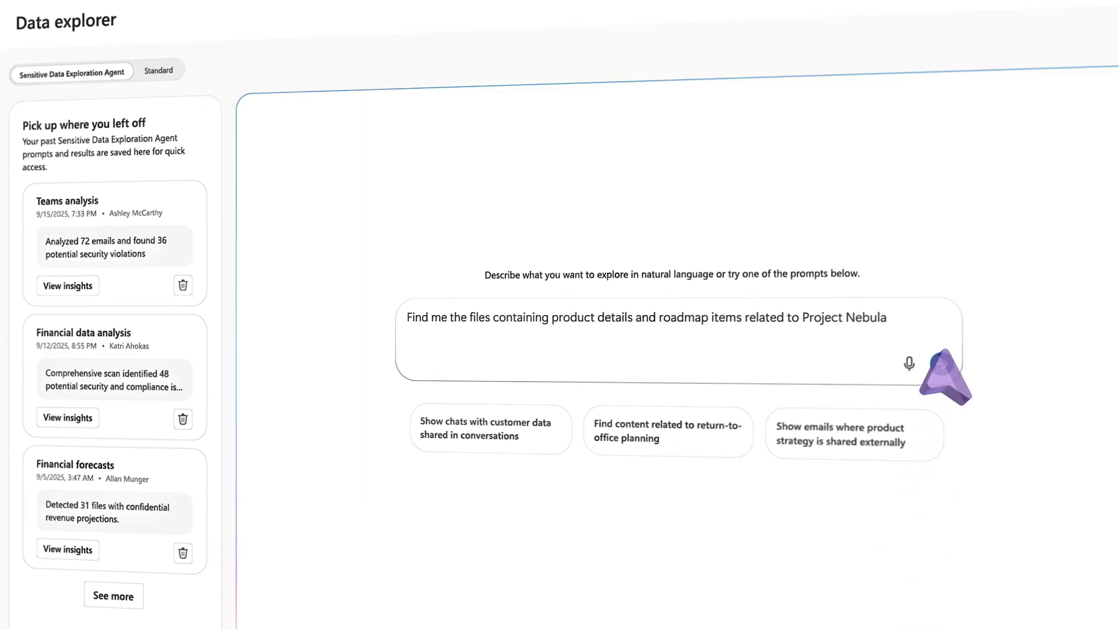
pyautogui.click(940, 363)
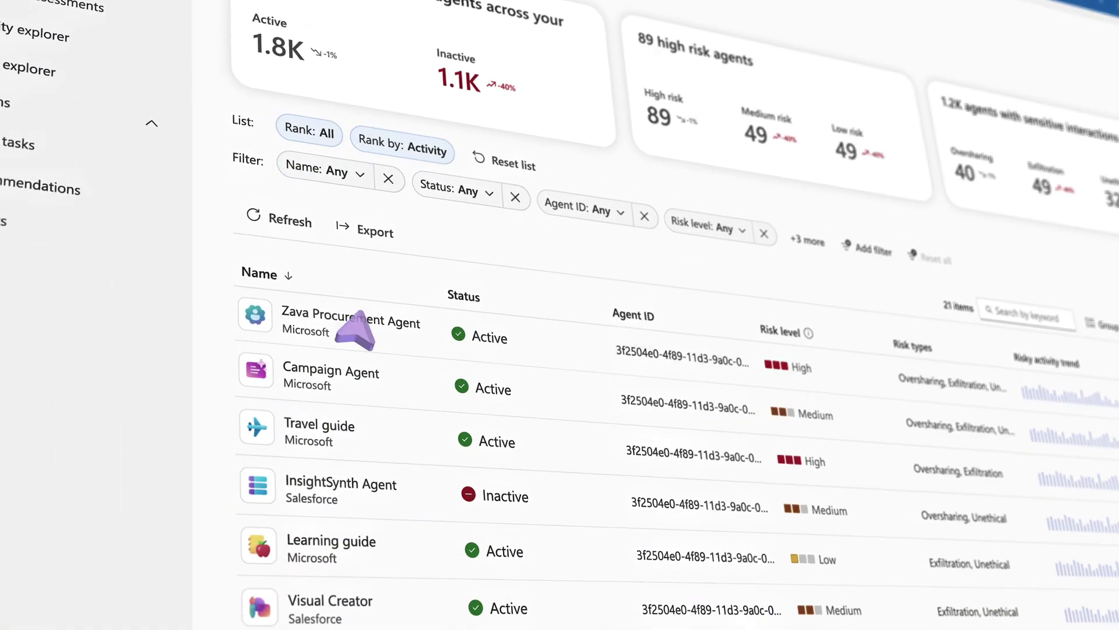
pyautogui.click(352, 317)
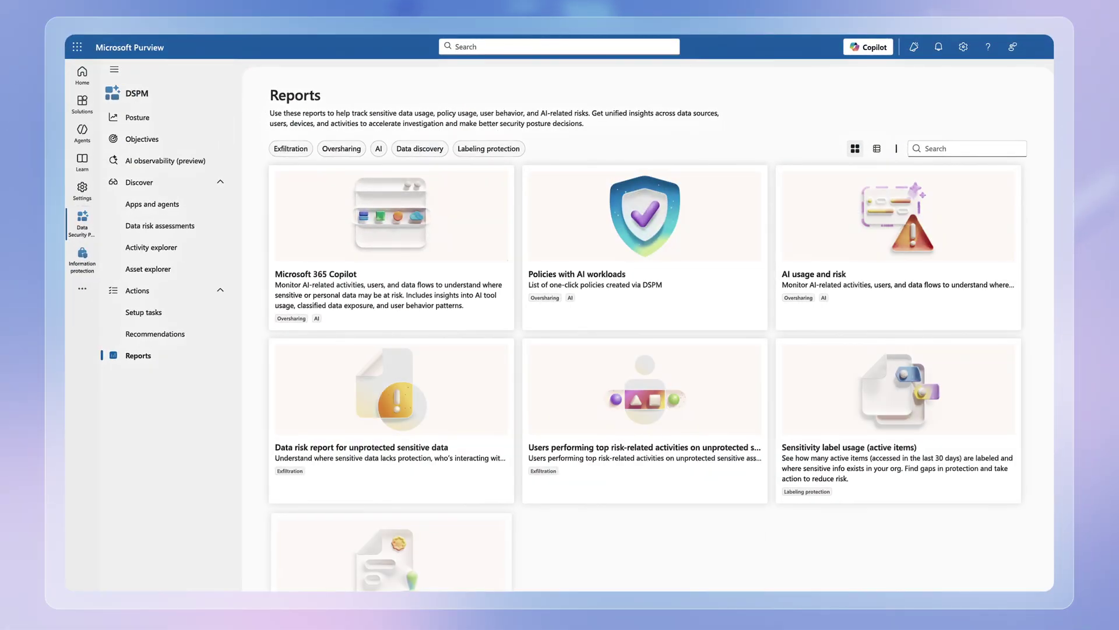
pyautogui.scroll(-3, 648, 326)
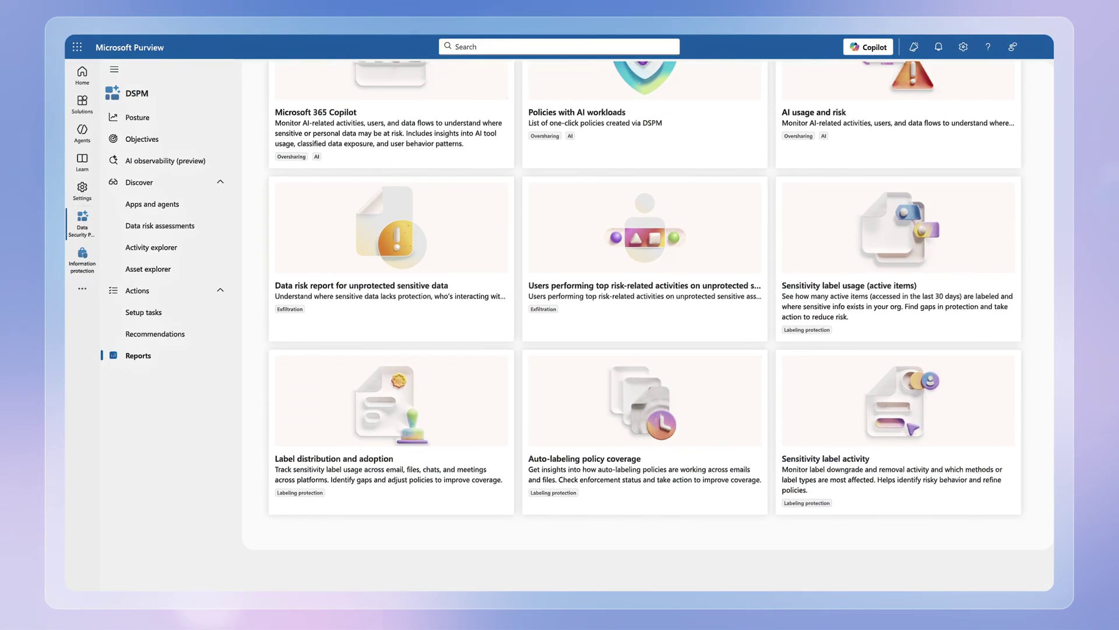
pyautogui.click(706, 428)
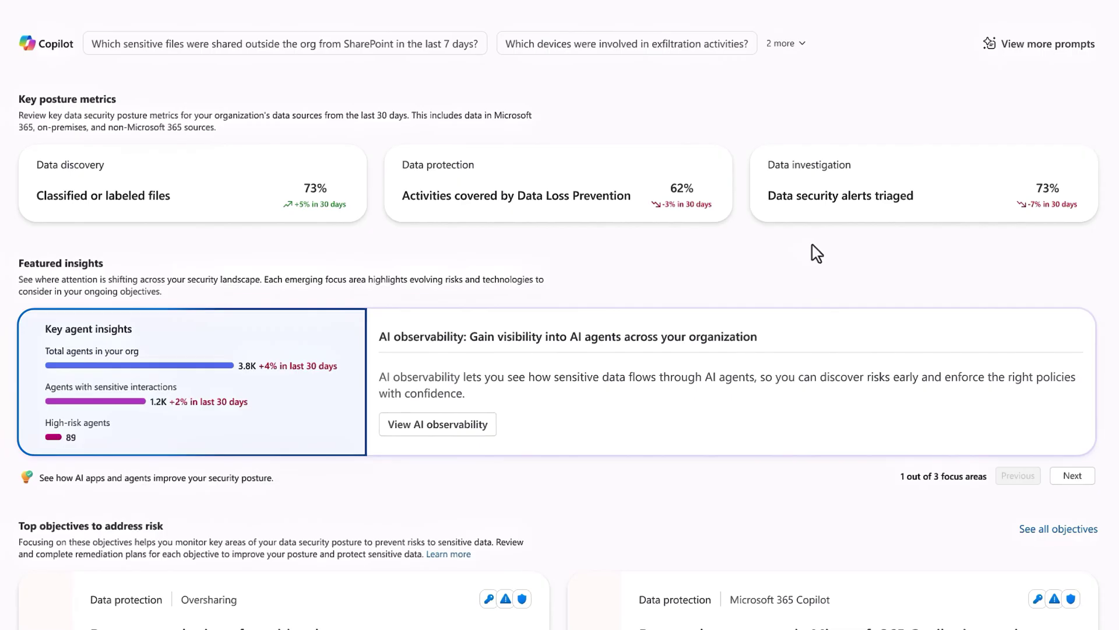
# Advance Featured insights to the exploration-agent focus area and scroll down to the data snapshot.
pyautogui.click(1074, 476)
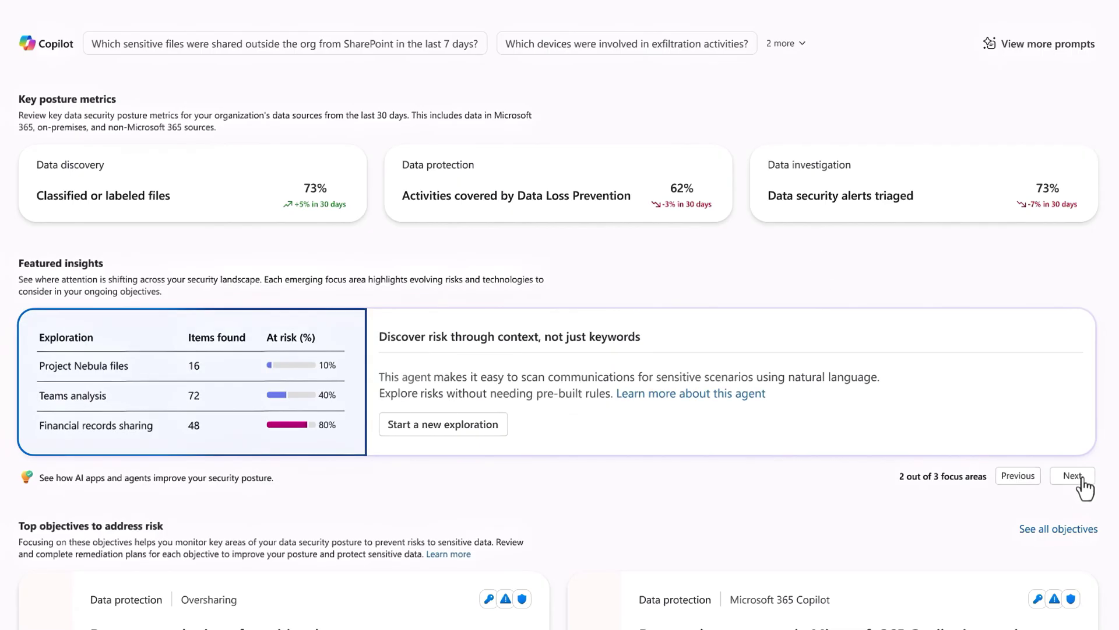
pyautogui.scroll(-5, 517, 502)
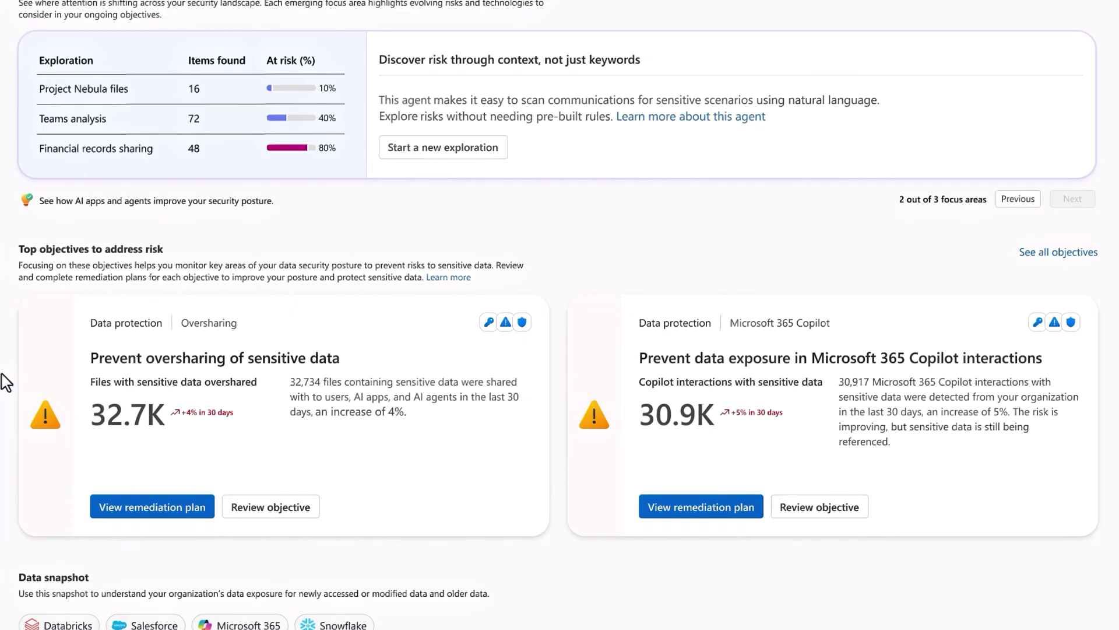
pyautogui.scroll(-8, 6, 382)
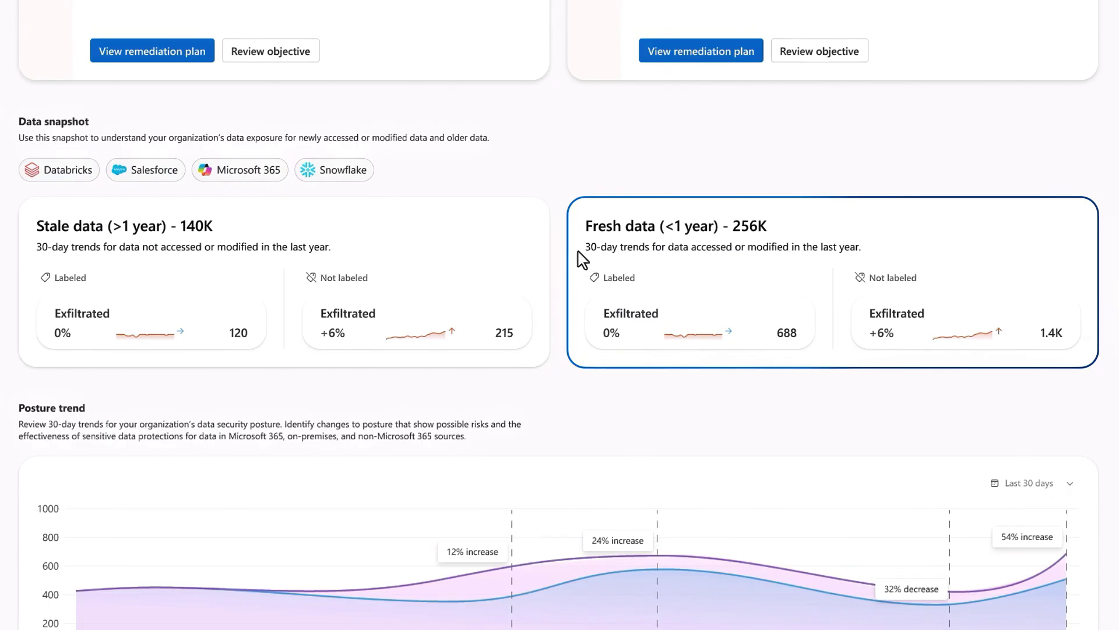
pyautogui.scroll(-2, 508, 330)
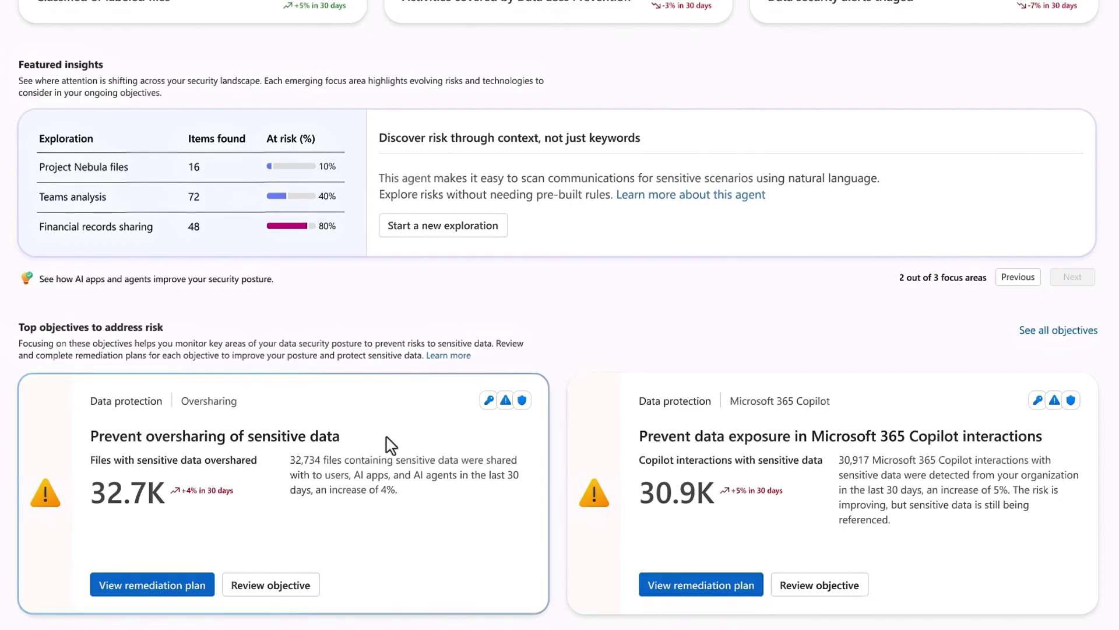
pyautogui.click(1030, 330)
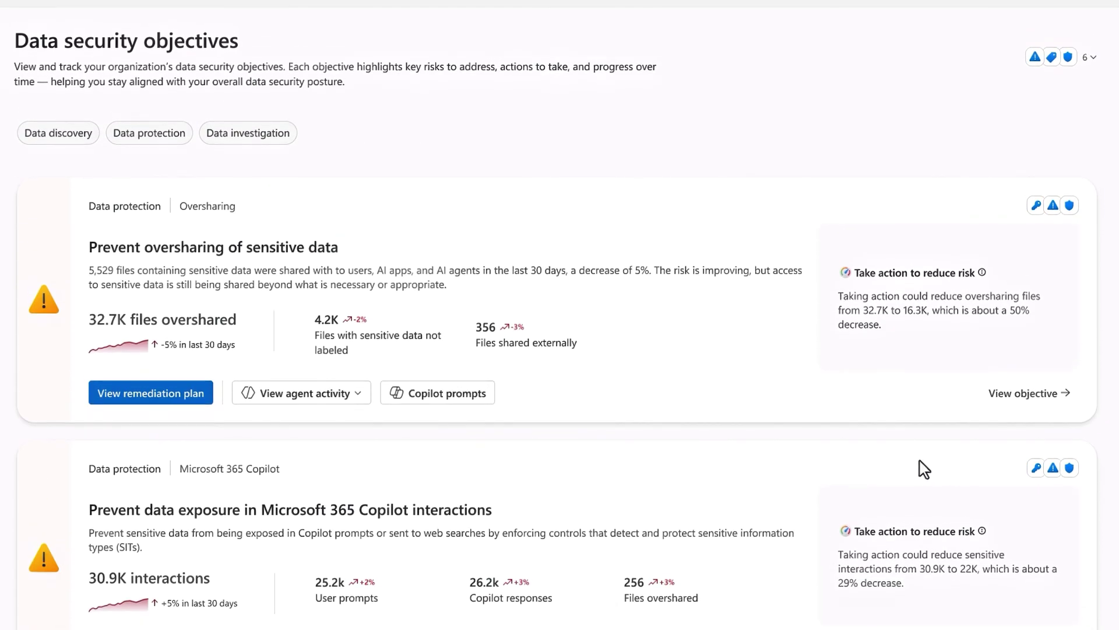
# Browse the objective cards and open the Prevent oversharing objective's detail page.
pyautogui.scroll(-8, 697, 412)
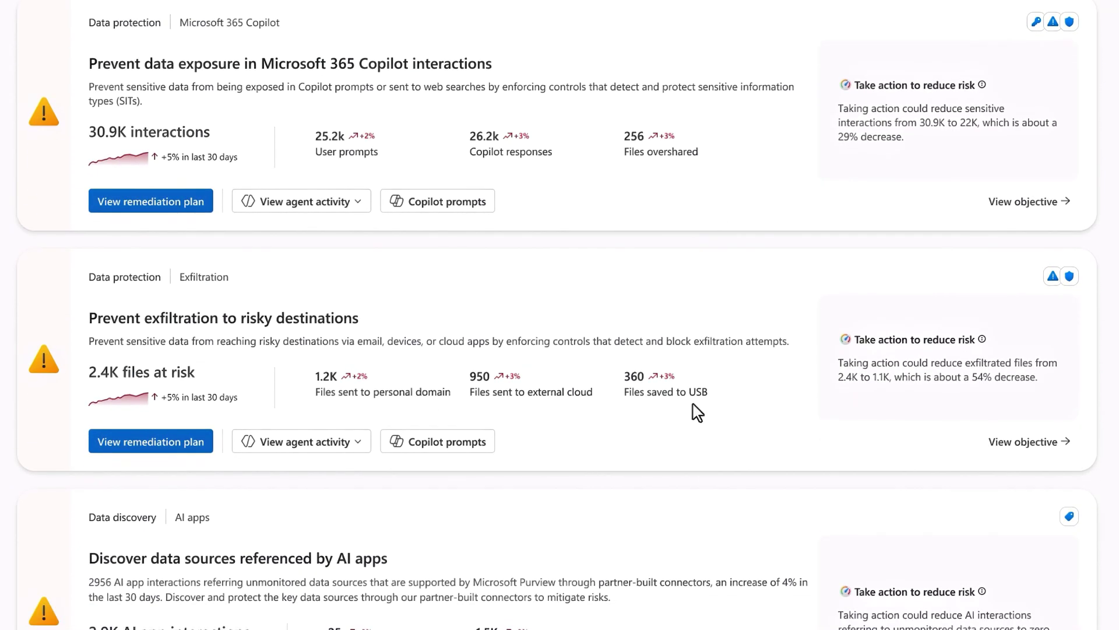
pyautogui.scroll(-11, 697, 411)
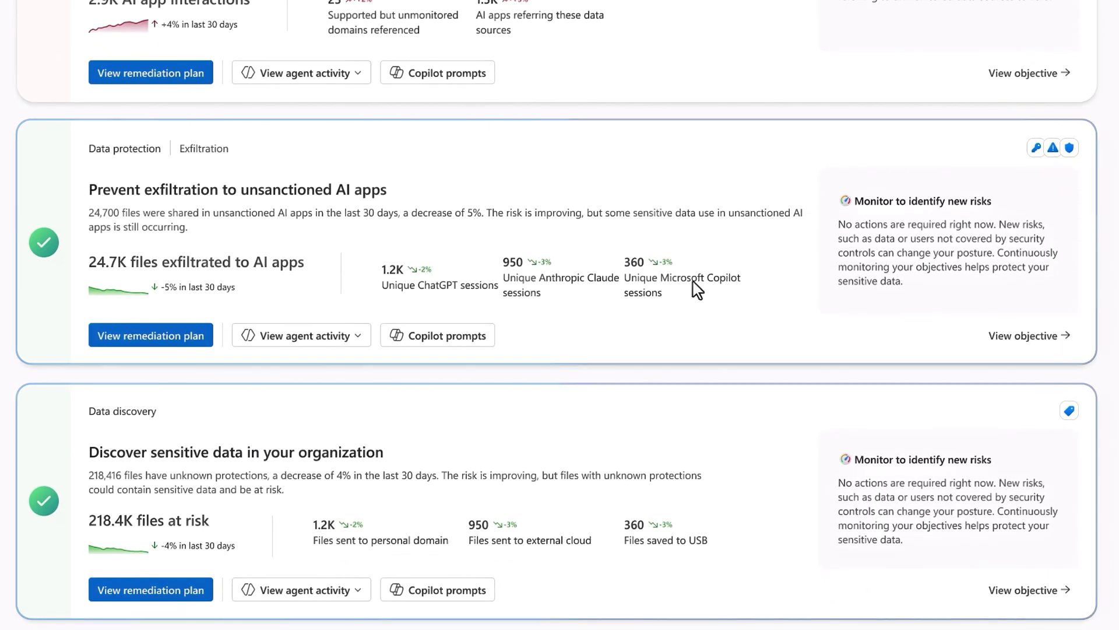
pyautogui.scroll(9, 694, 291)
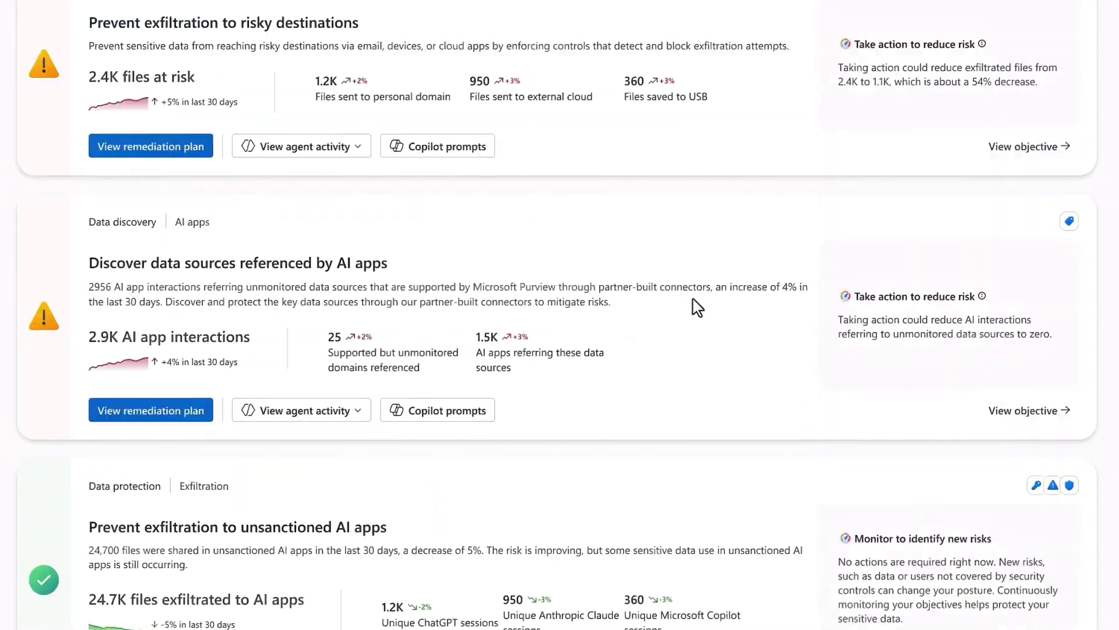
pyautogui.scroll(9, 697, 315)
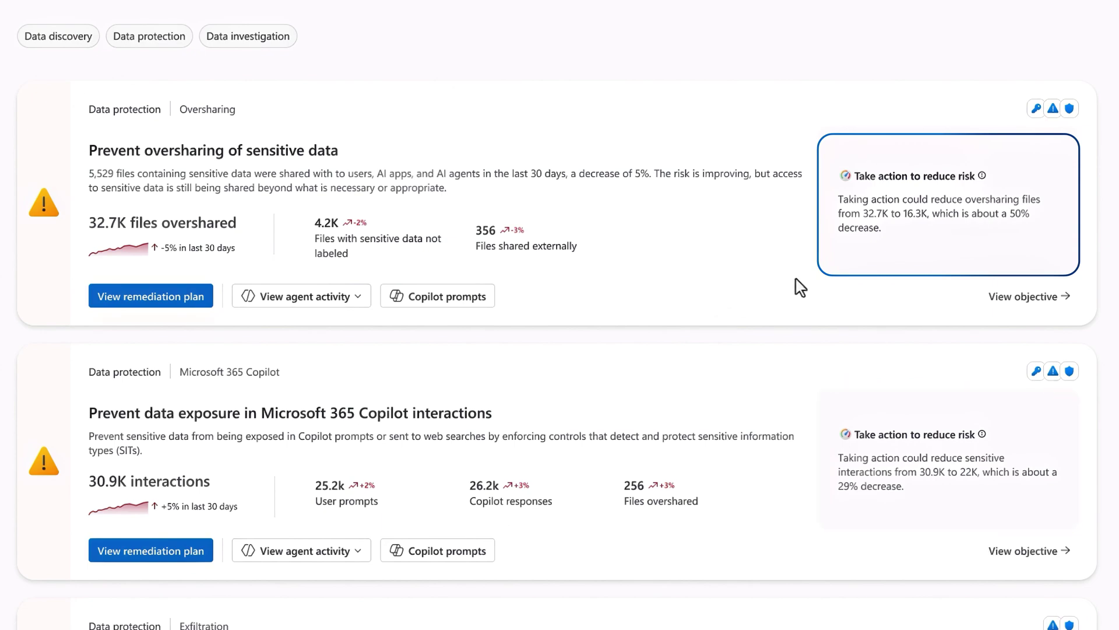
pyautogui.click(994, 298)
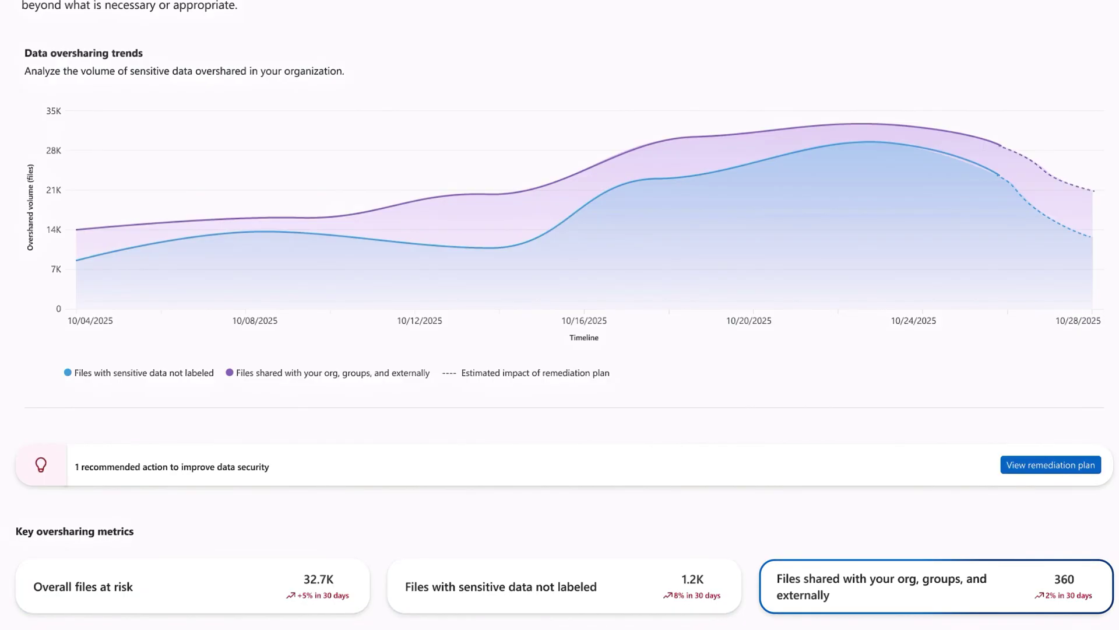
# Scroll down to the oversharing risk patterns on the objective page.
pyautogui.scroll(-10, 37, 519)
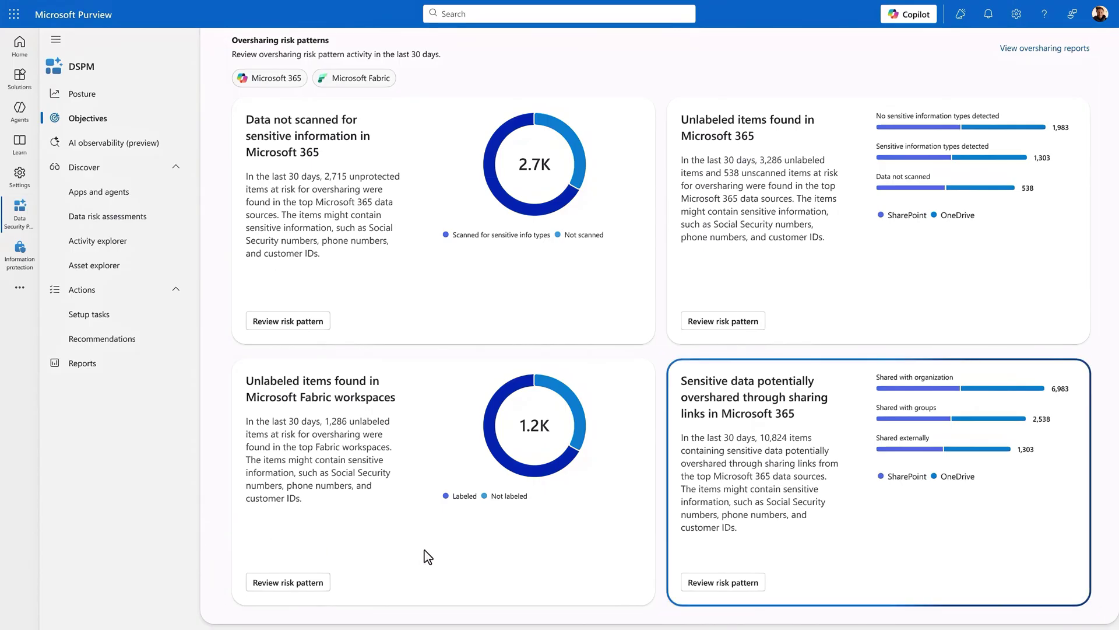
# Apply the Copilot sensitive data protection action from the oversharing remediation plan.
pyautogui.click(746, 588)
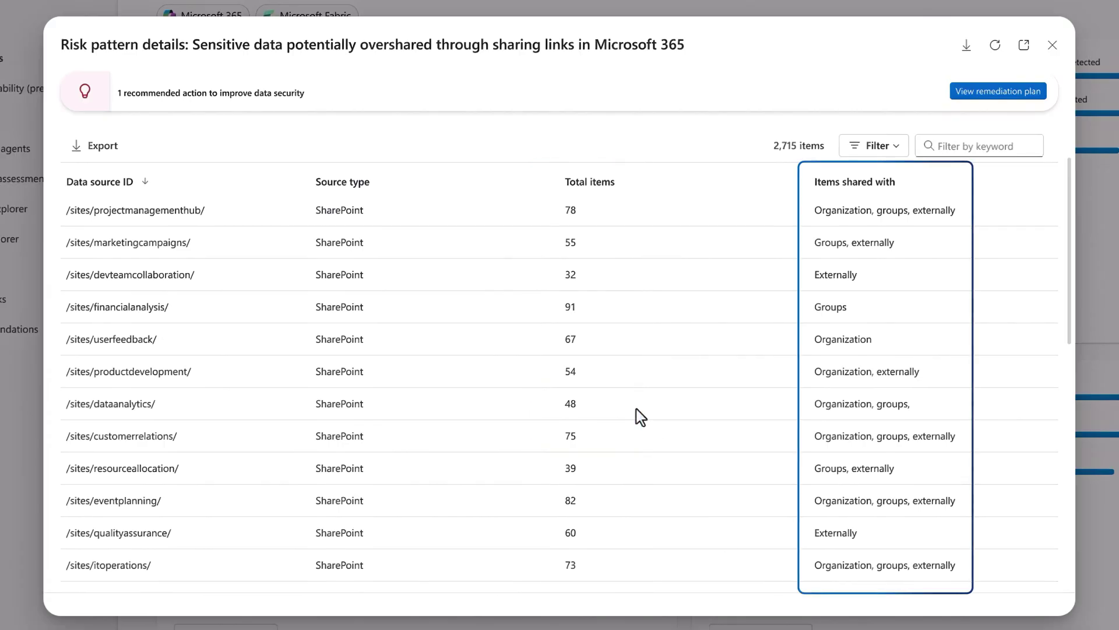
pyautogui.click(969, 92)
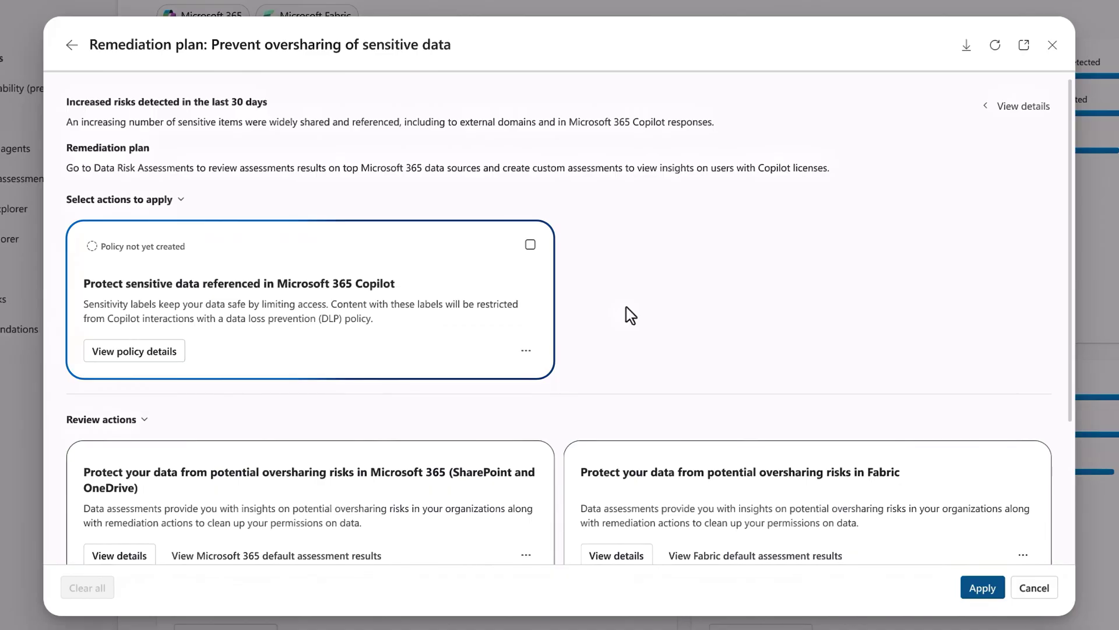
pyautogui.click(530, 245)
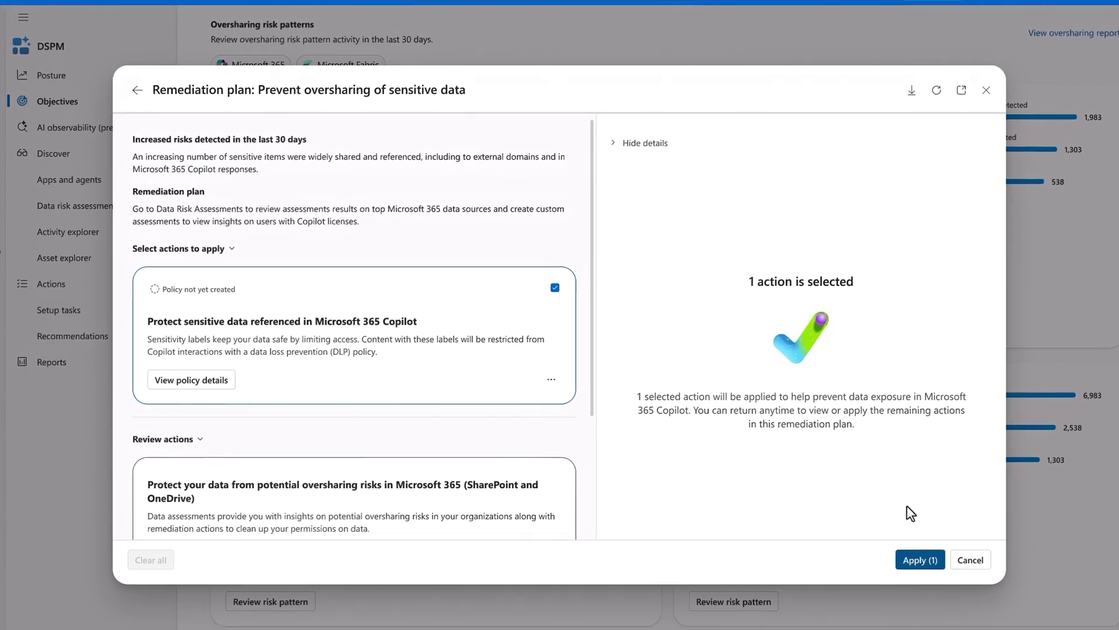
pyautogui.click(900, 550)
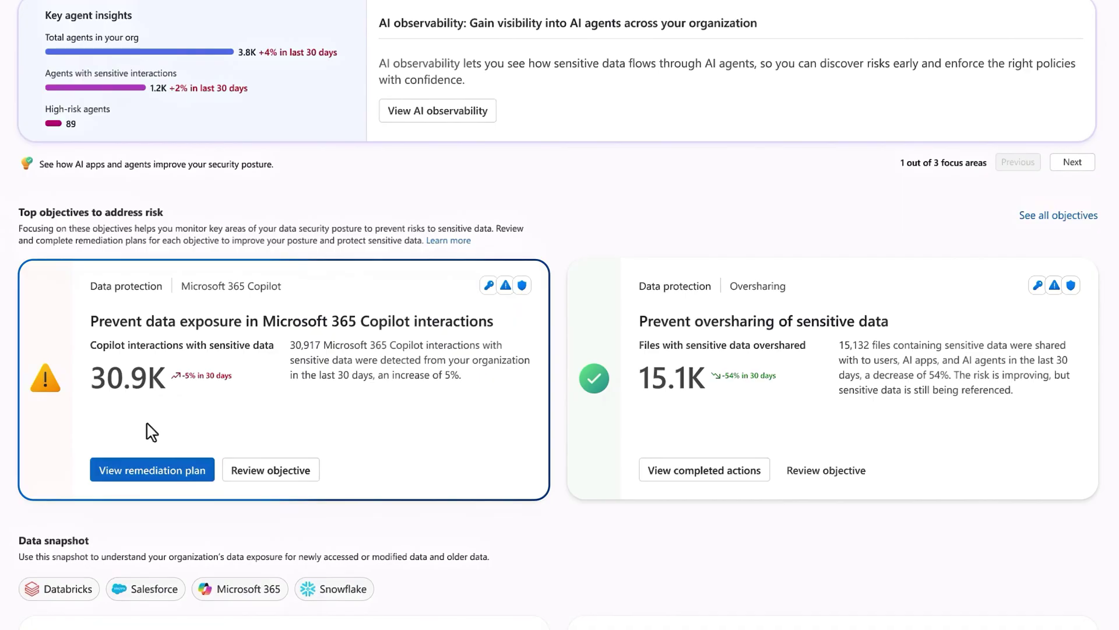
# Enforce the simulation-mode DLP policy for Copilot interactions as the single applied remediation action.
pyautogui.click(144, 481)
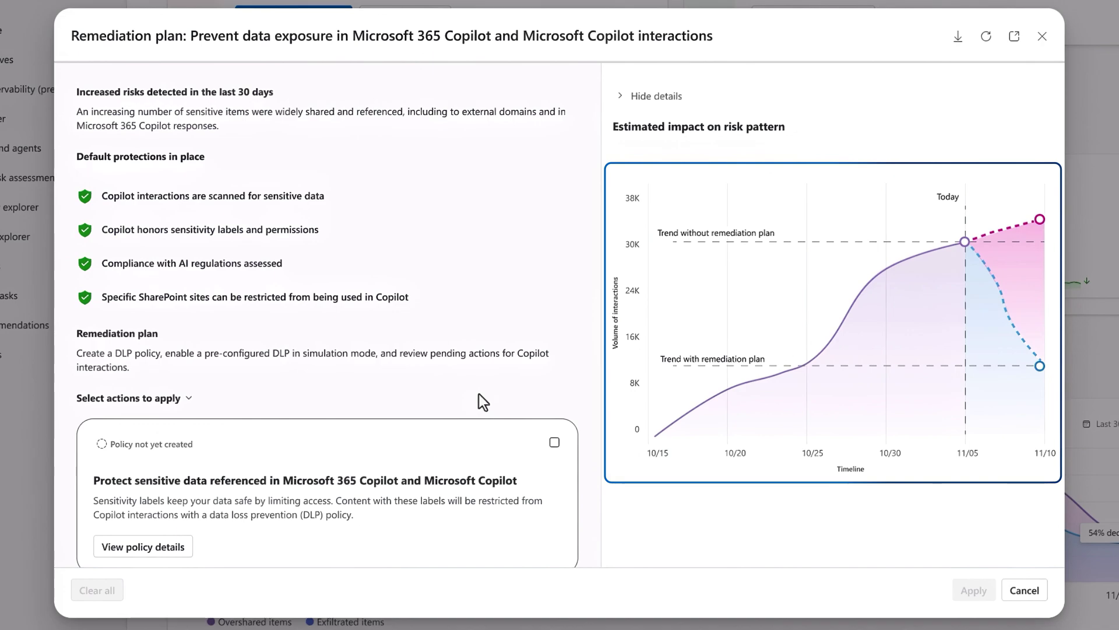
pyautogui.scroll(-6, 479, 395)
pyautogui.scroll(-5, 479, 394)
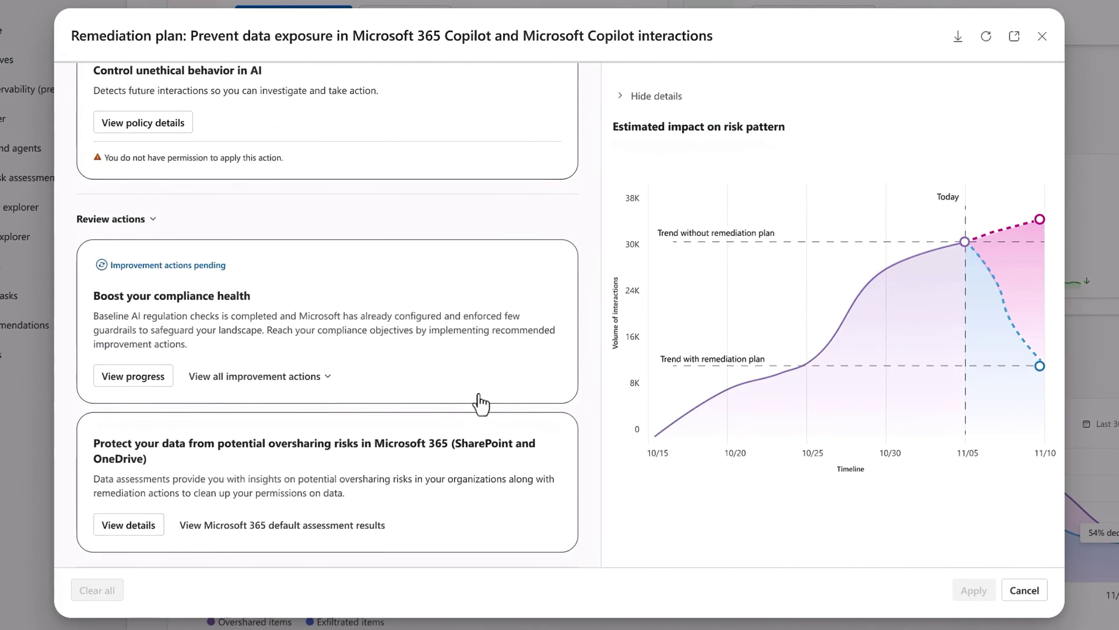
pyautogui.scroll(10, 480, 402)
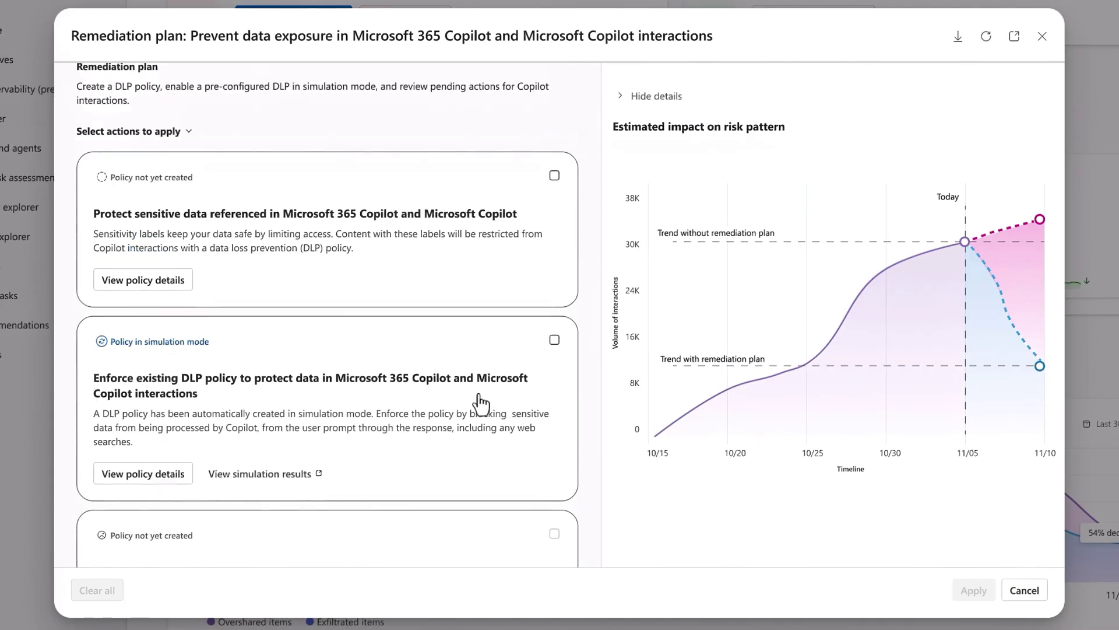
pyautogui.click(166, 484)
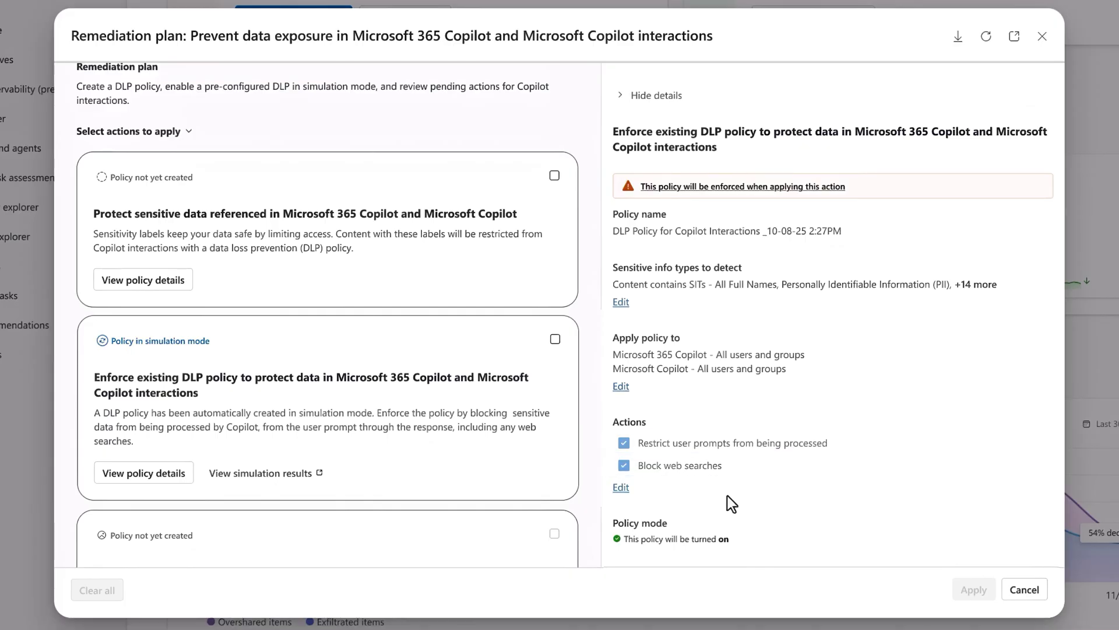
pyautogui.click(555, 339)
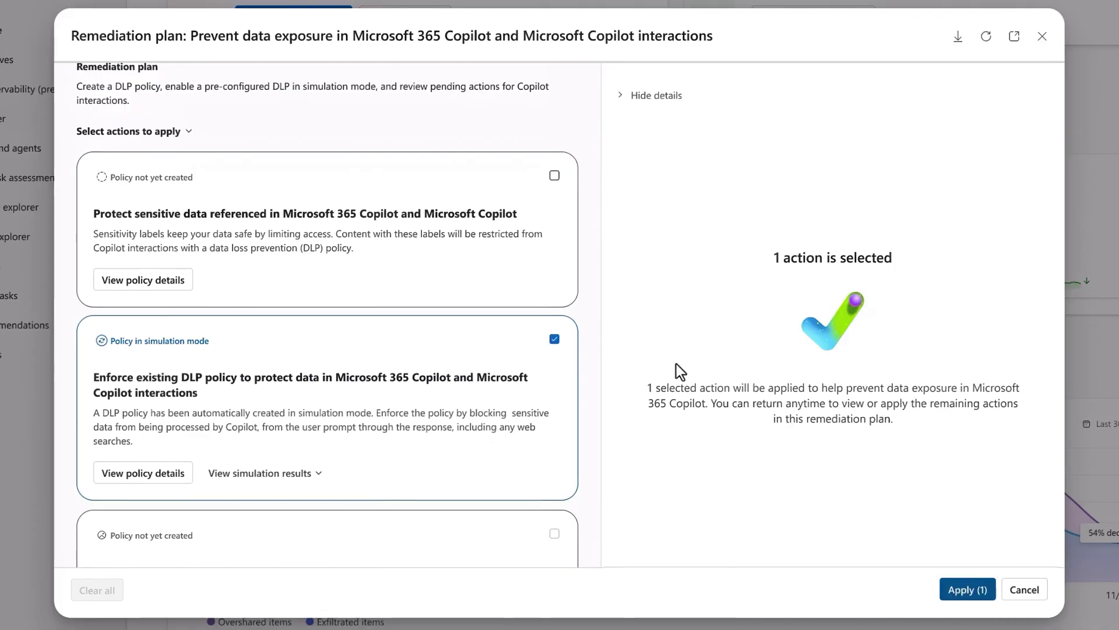
pyautogui.click(970, 590)
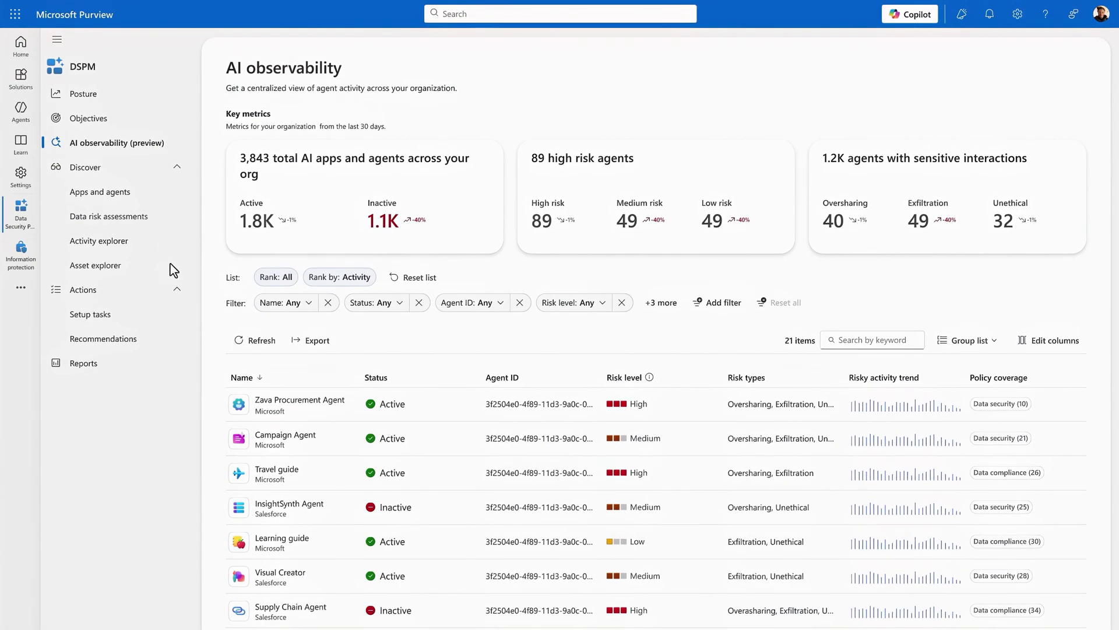
# Scroll the AI observability agent list to review status, risk level and risk types.
pyautogui.scroll(-2, 204, 341)
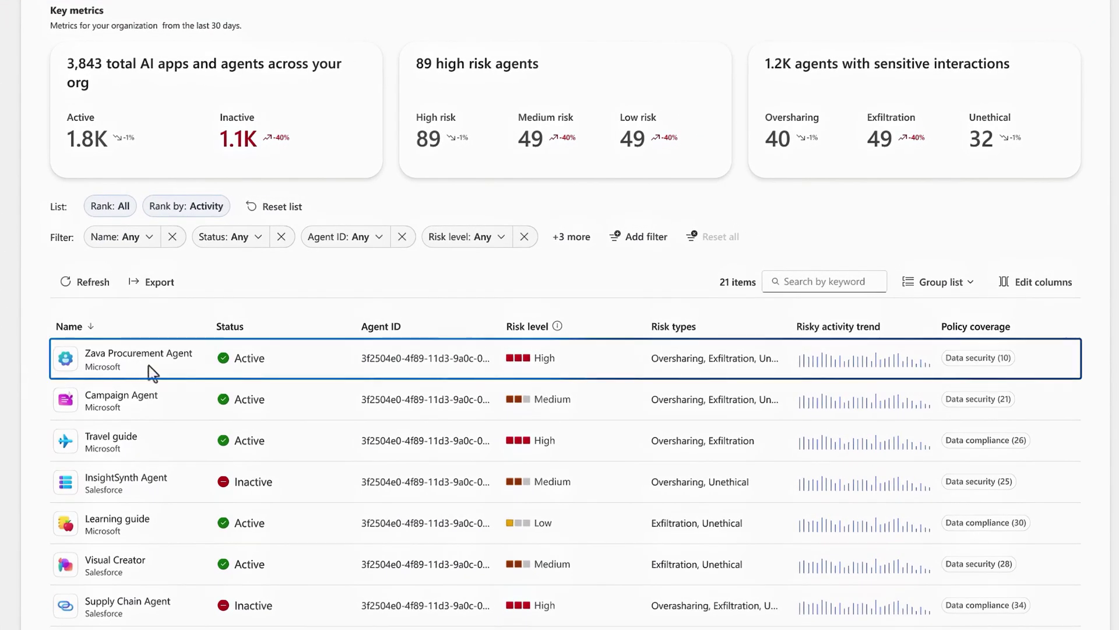
# Open the Zava Procurement Agent and scroll to its Activity and Recommendations sections.
pyautogui.click(184, 366)
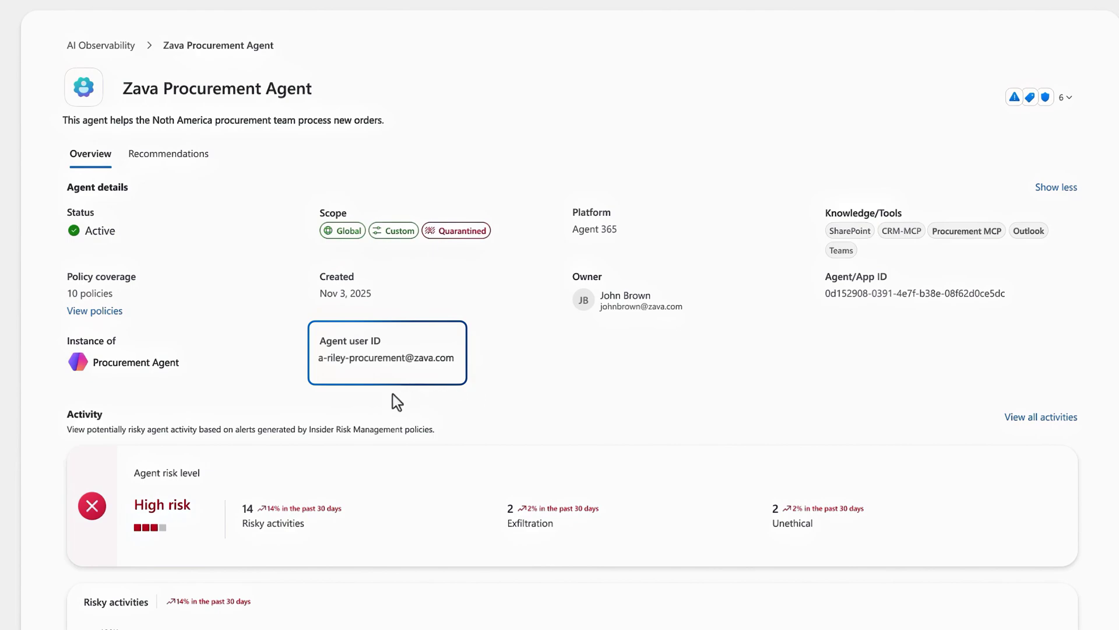
pyautogui.scroll(-6, 394, 403)
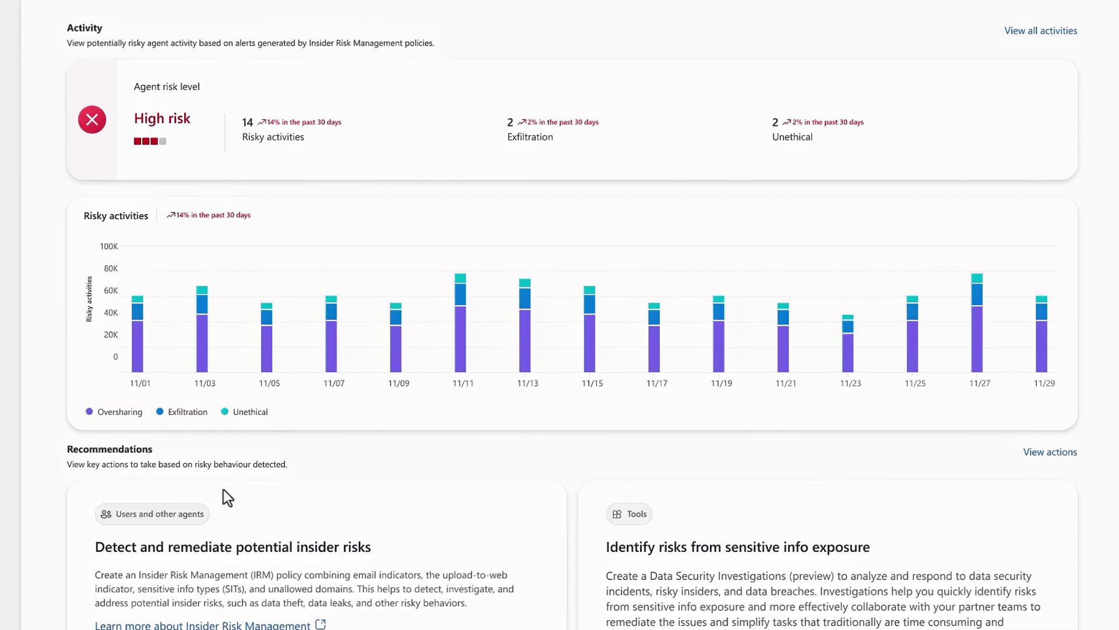
pyautogui.scroll(-3, 222, 488)
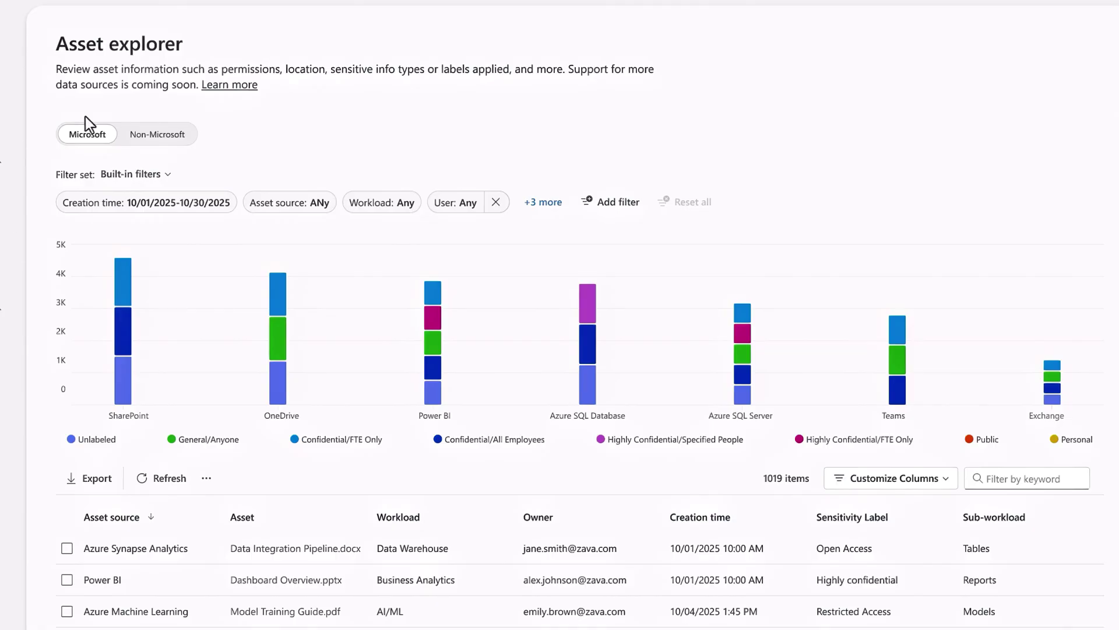
# Switch Asset explorer to Non-Microsoft sources and step through the chart's data sources.
pyautogui.click(159, 136)
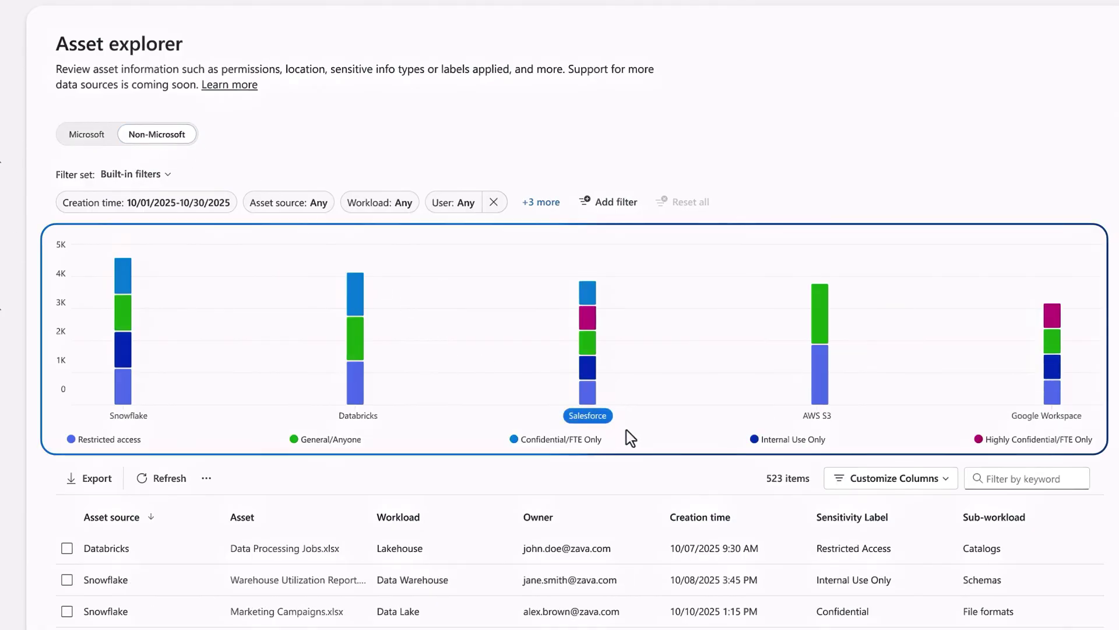
pyautogui.press('Left')
pyautogui.press('Left')
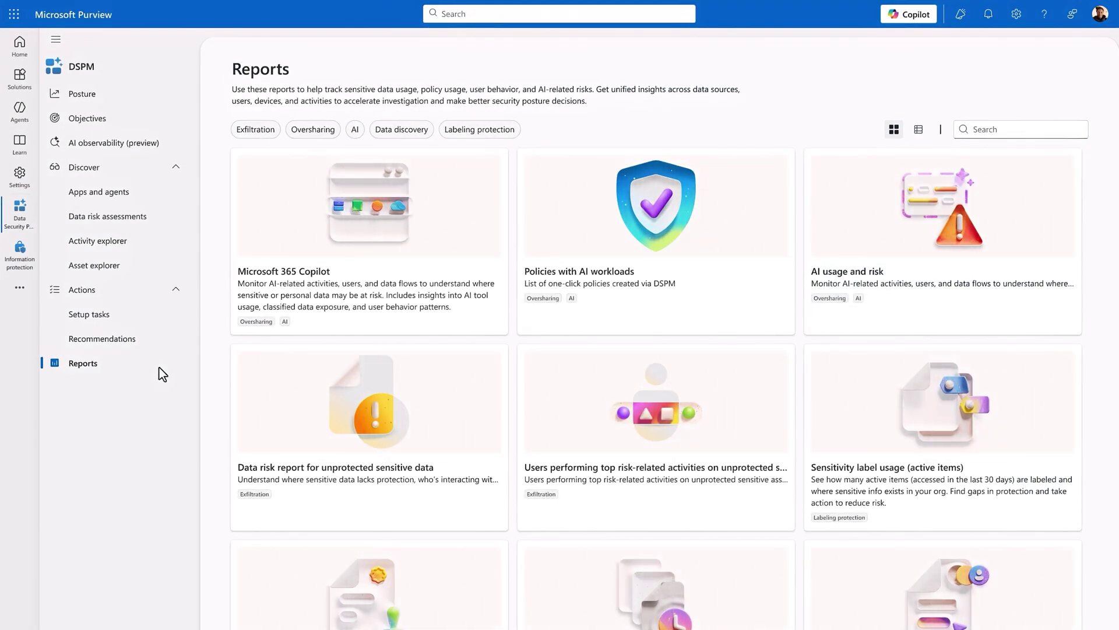
# Scroll the Reports gallery and open the Auto-labeling policy coverage report.
pyautogui.scroll(-3, 211, 383)
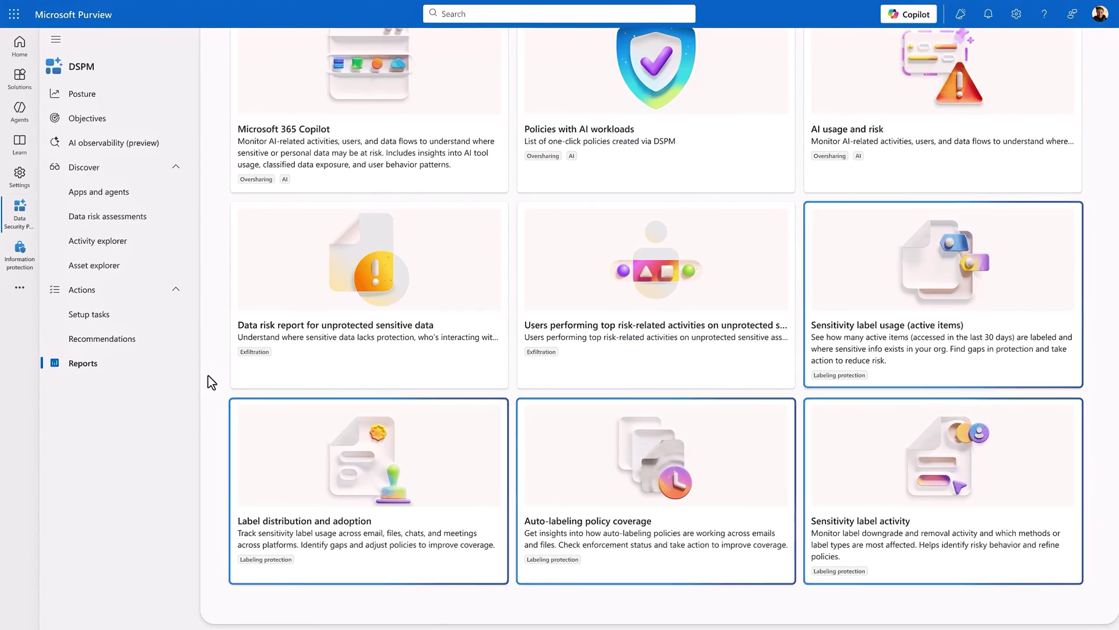
pyautogui.scroll(3, 211, 383)
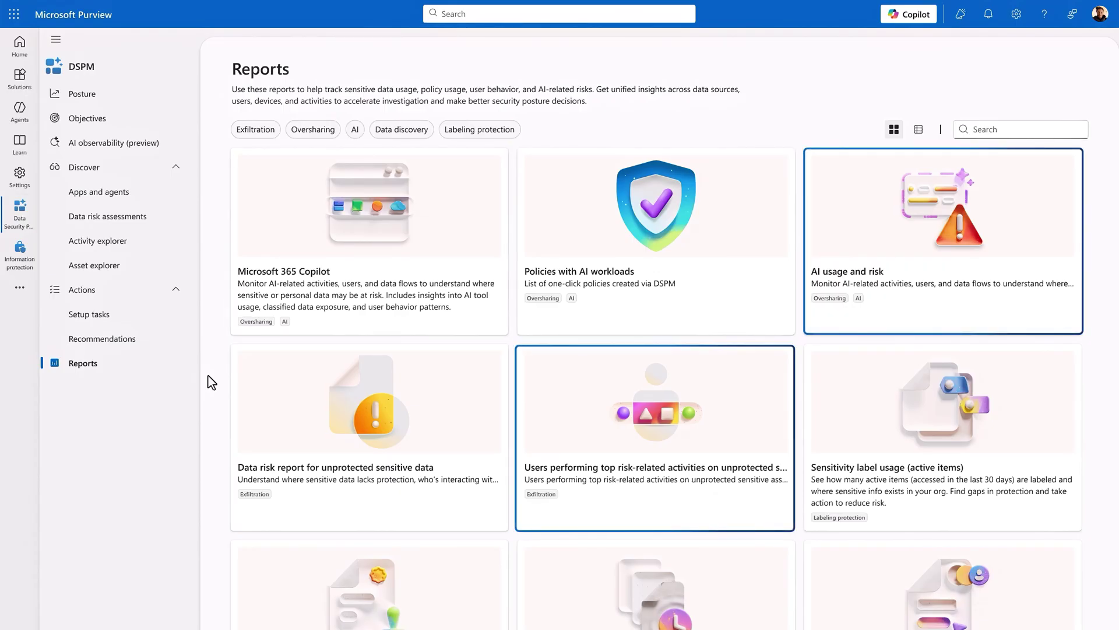
pyautogui.scroll(-2, 208, 376)
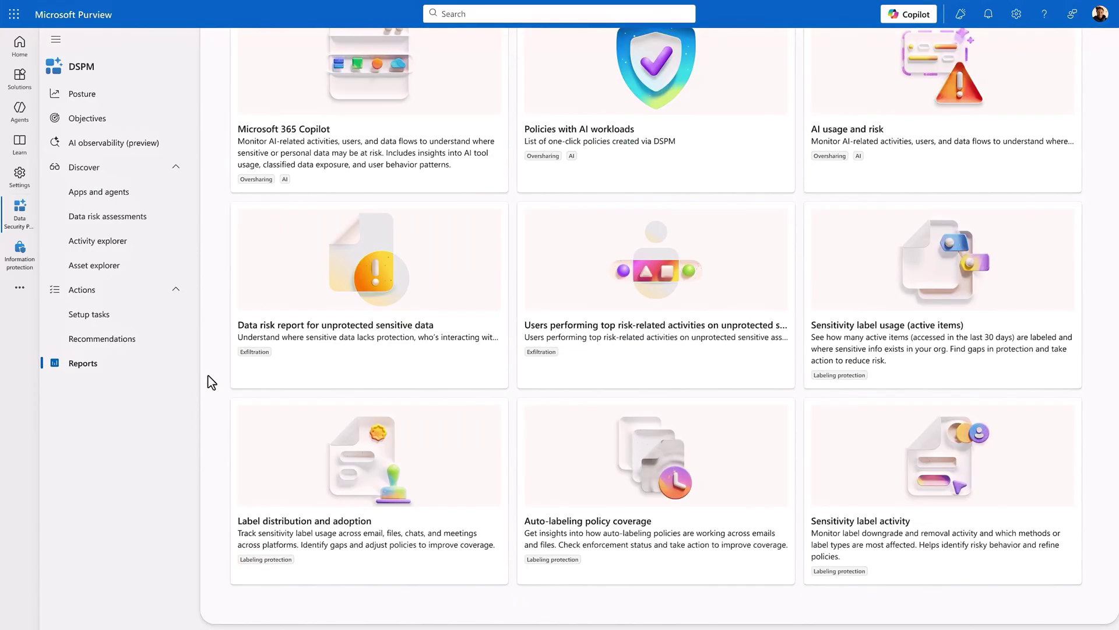
pyautogui.click(548, 564)
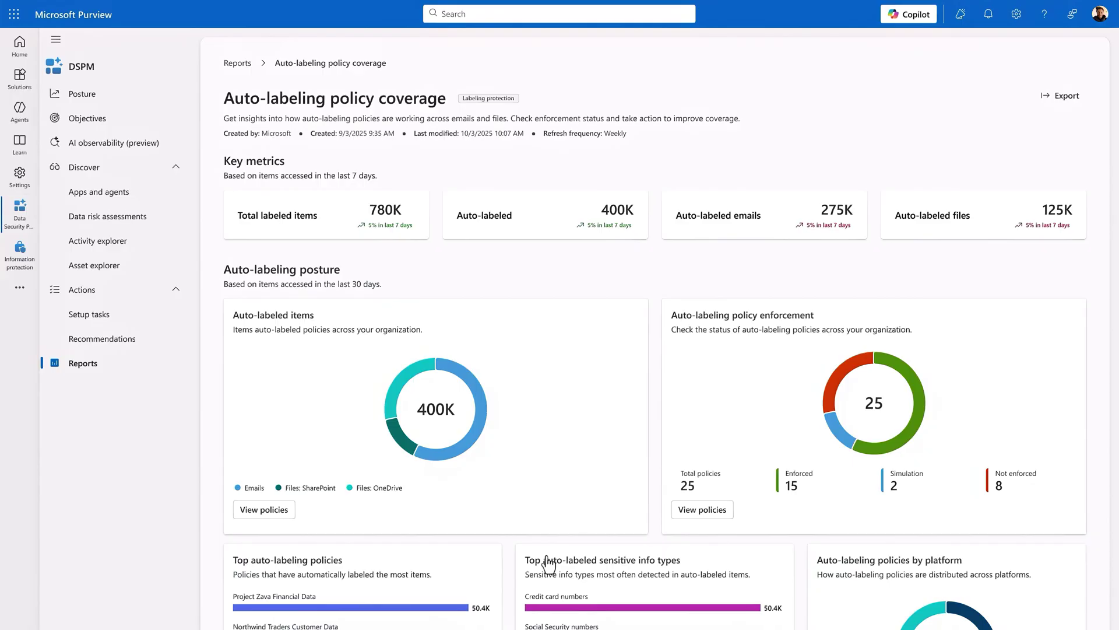
# Scroll down the Auto-labeling policy coverage report to review its labeling and policy metrics.
pyautogui.scroll(-3, 517, 560)
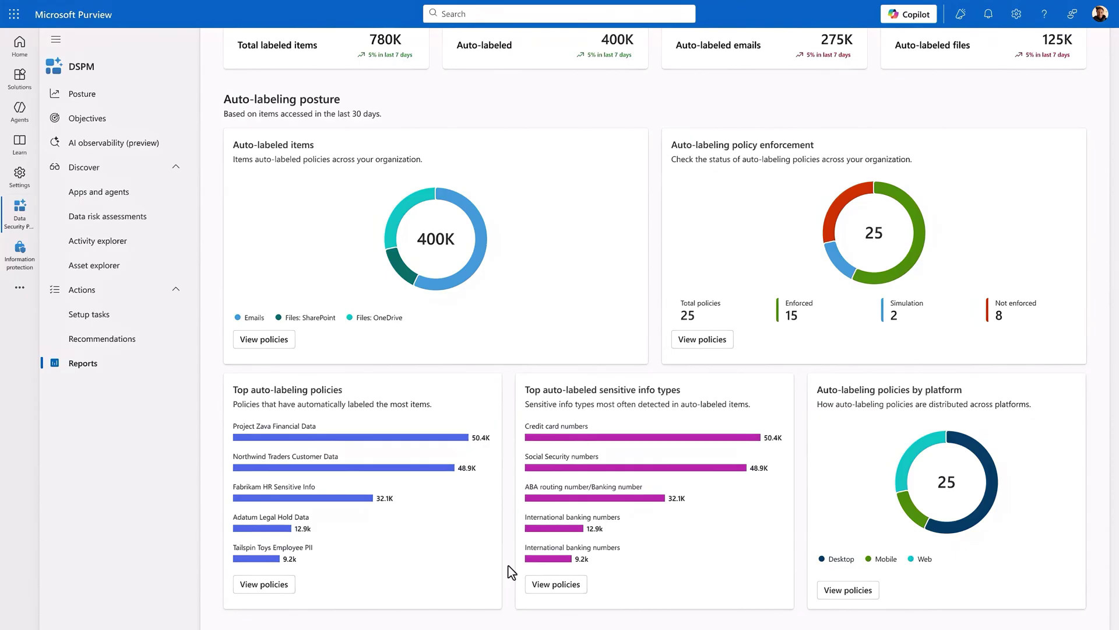
pyautogui.scroll(-7, 508, 566)
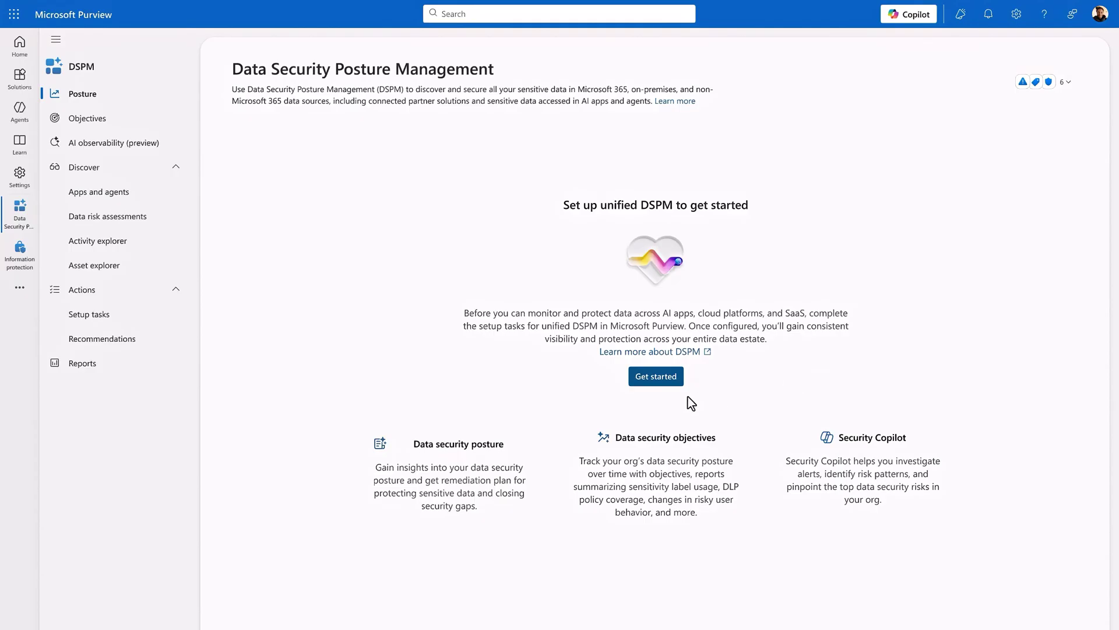
# Start unified DSPM setup with auditing, analytics and AI collection policies, then view the partner integration task.
pyautogui.click(665, 383)
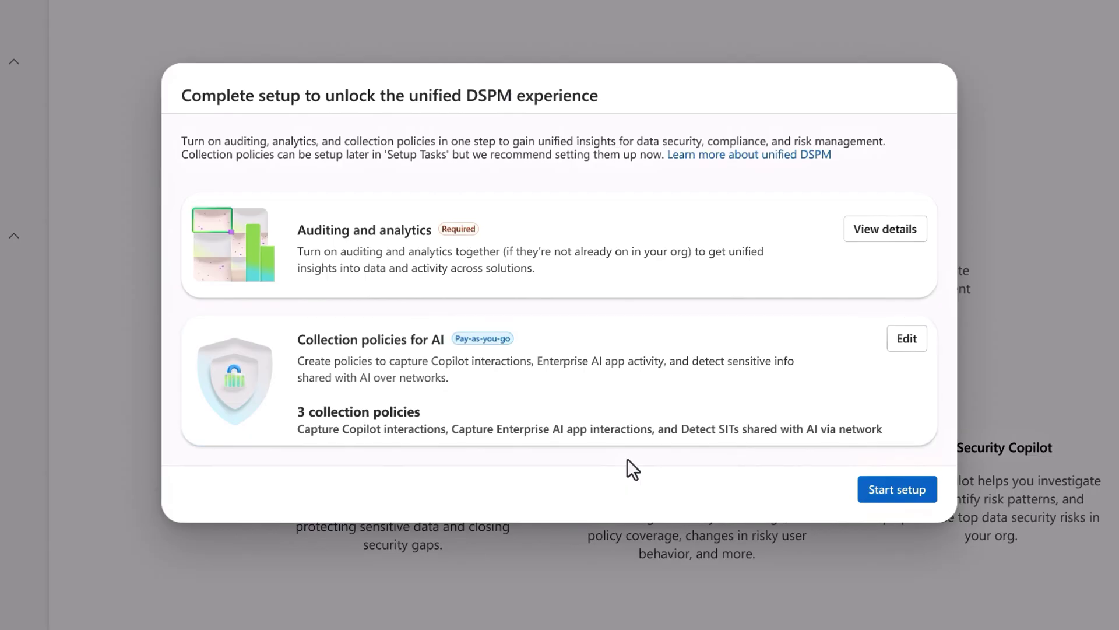
pyautogui.click(894, 491)
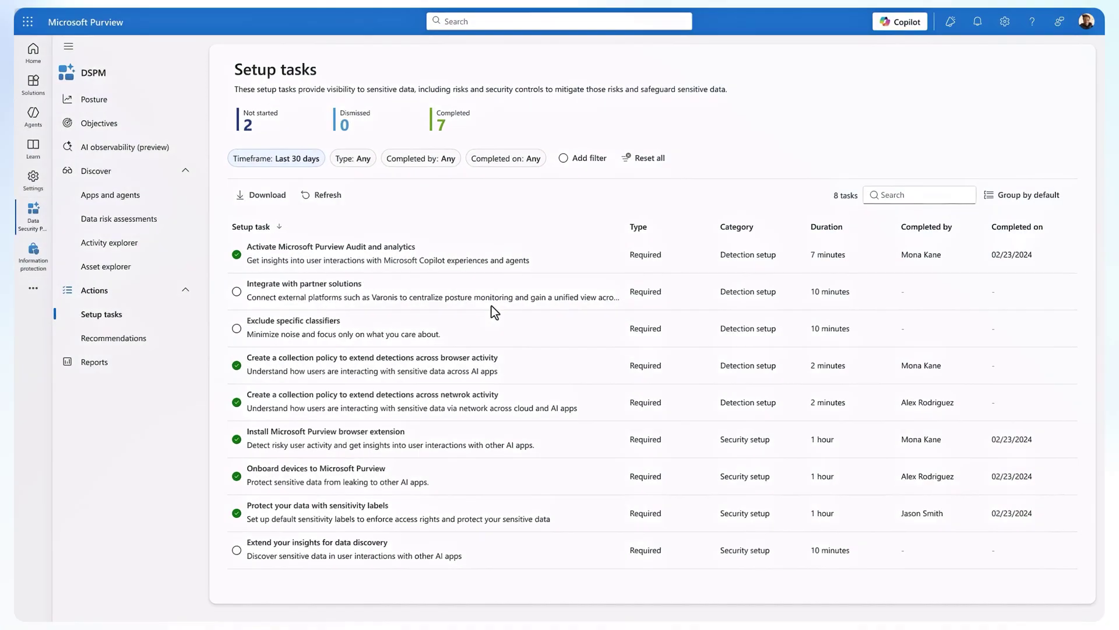
pyautogui.click(229, 295)
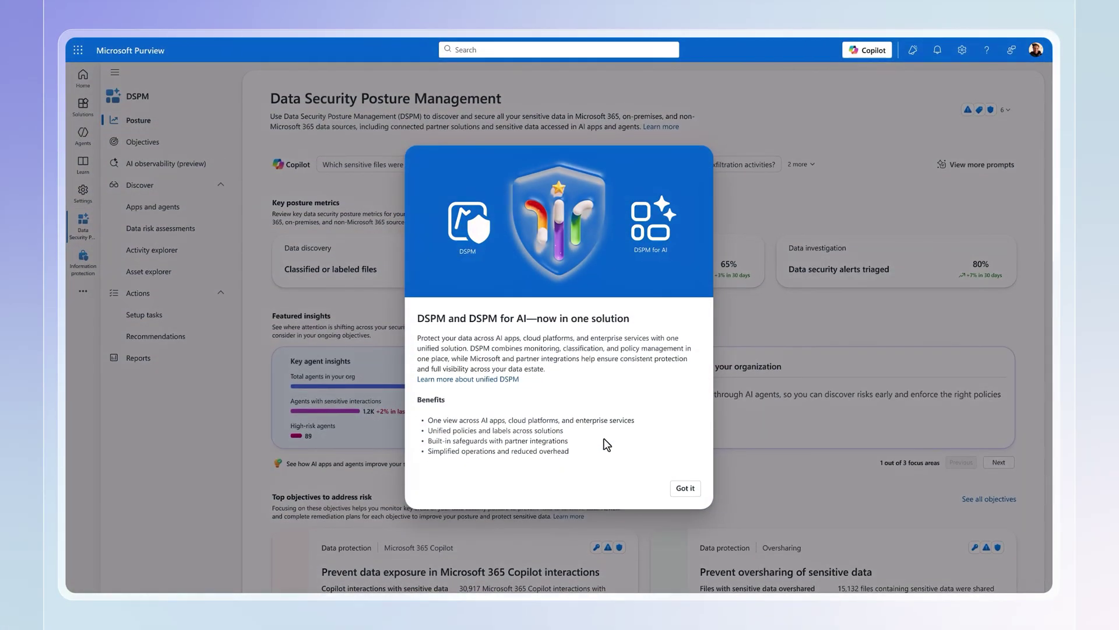
# Dismiss the unified DSPM welcome and show the Purview solutions list with the classic DSPM entries.
pyautogui.click(697, 491)
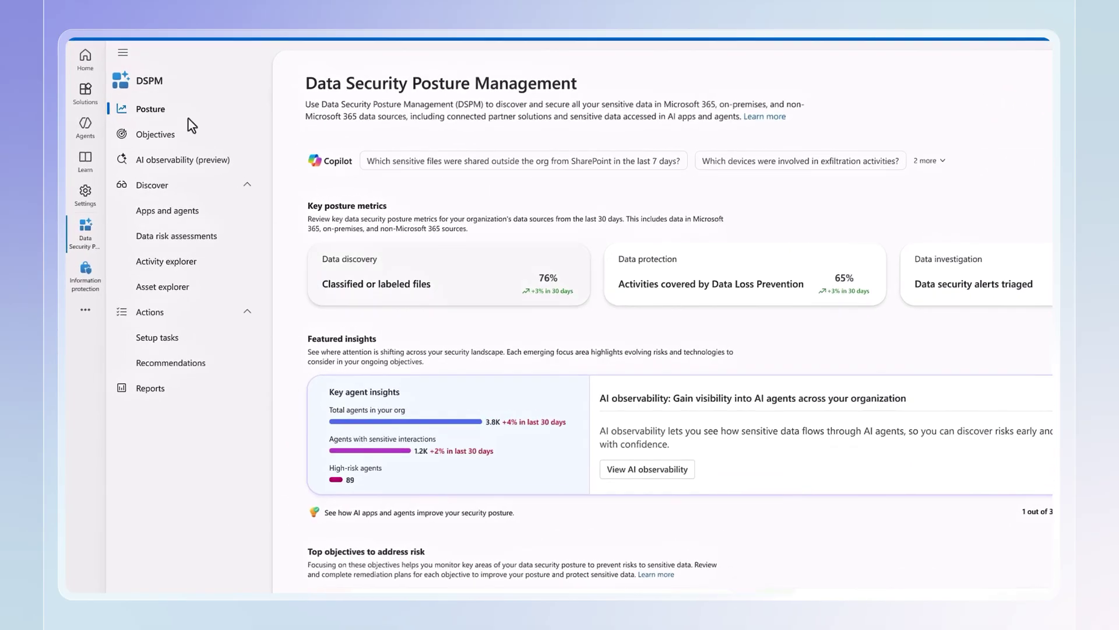
pyautogui.click(83, 109)
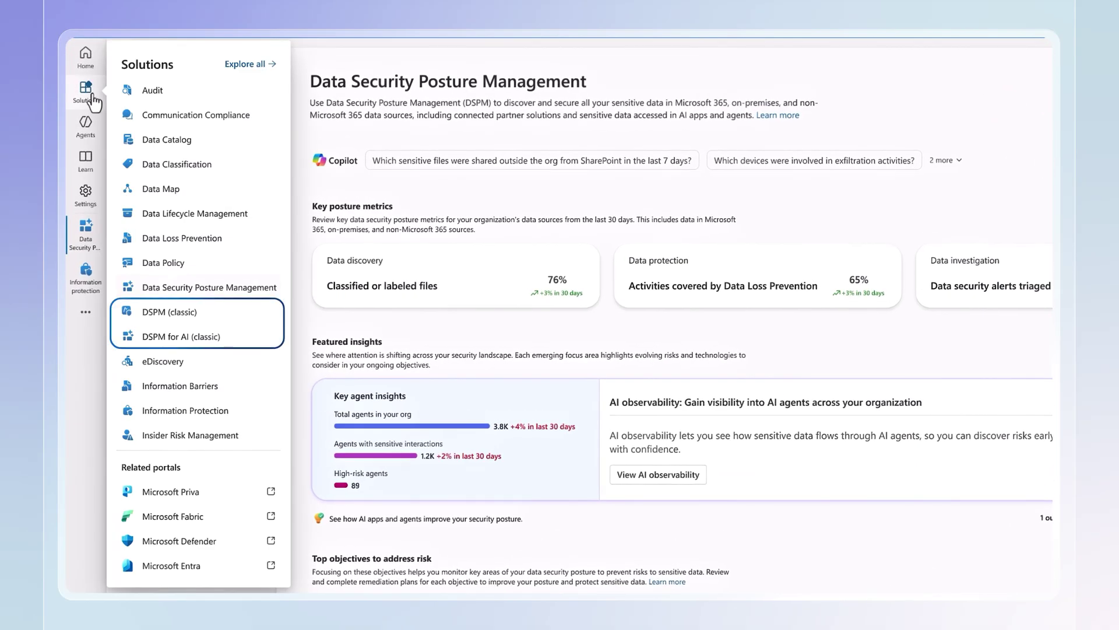